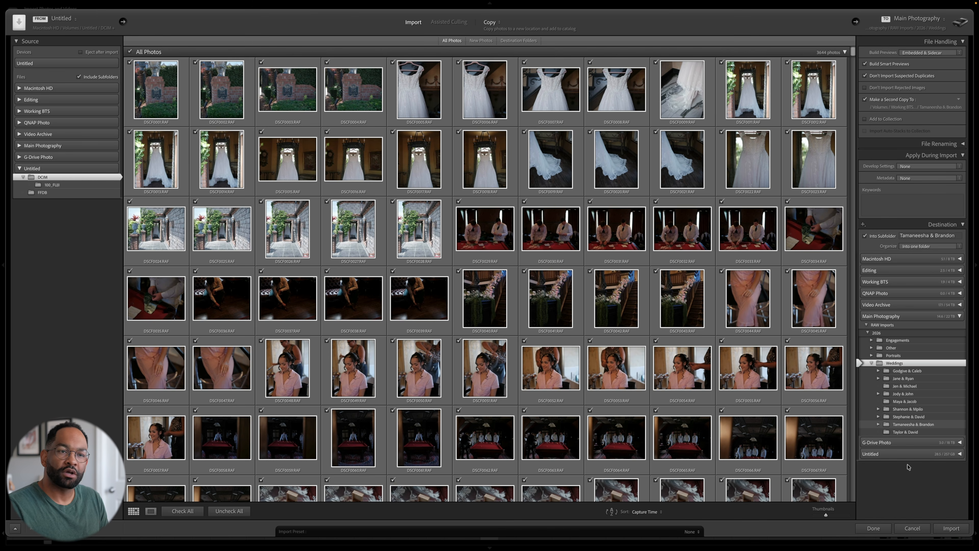
- Set the import's second copy to the couple's folder in Working BTS/Weddings and choose the (GFX) Acros Custom [JBIV] preset as develop settings
click(957, 101)
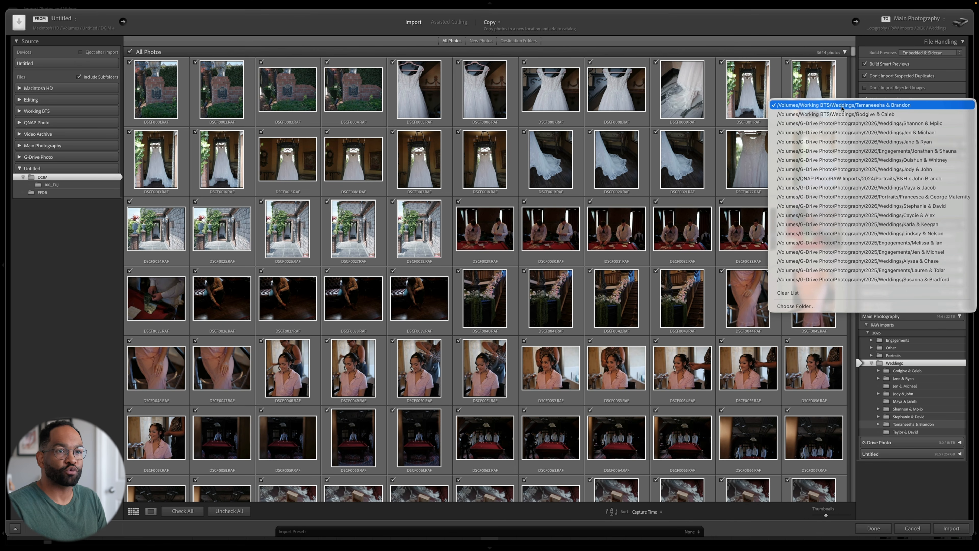
click(818, 106)
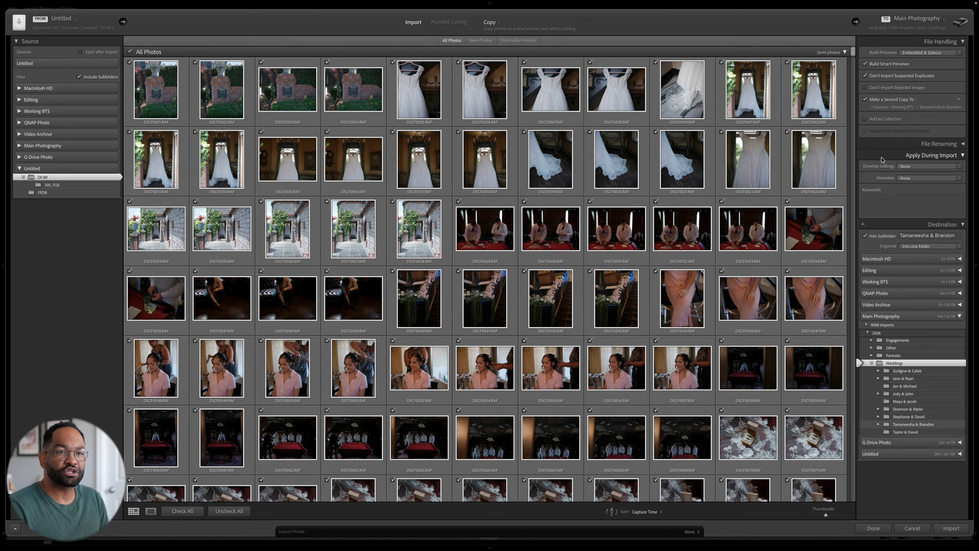
click(959, 167)
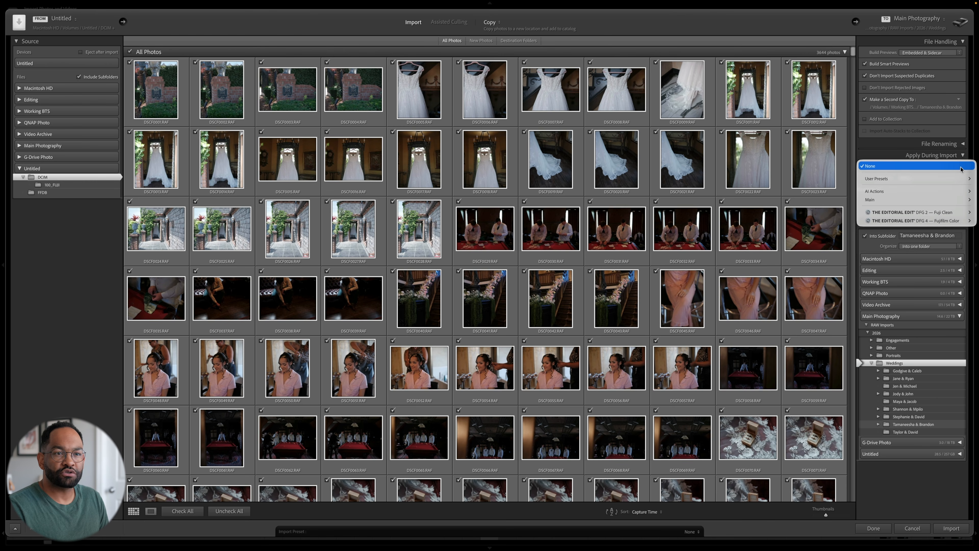
mouse_move(959, 178)
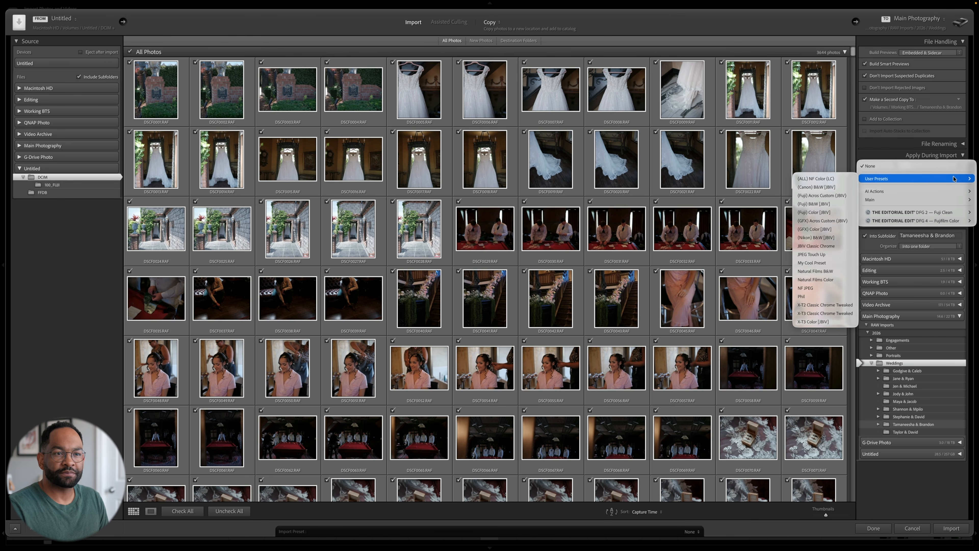
click(829, 221)
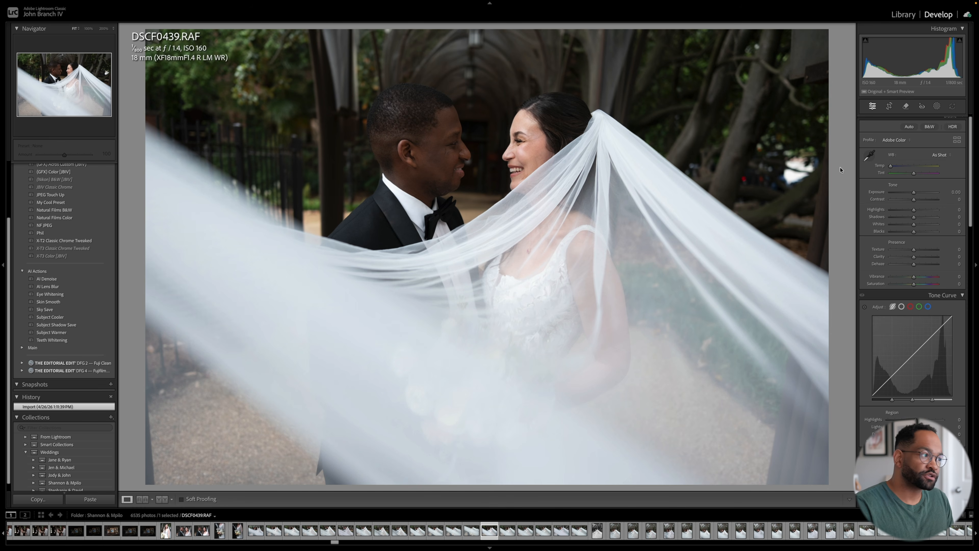
- Apply the (GFX) Color [JBIV] user preset to the veil photo of the couple
scroll(102, 219, up, 4)
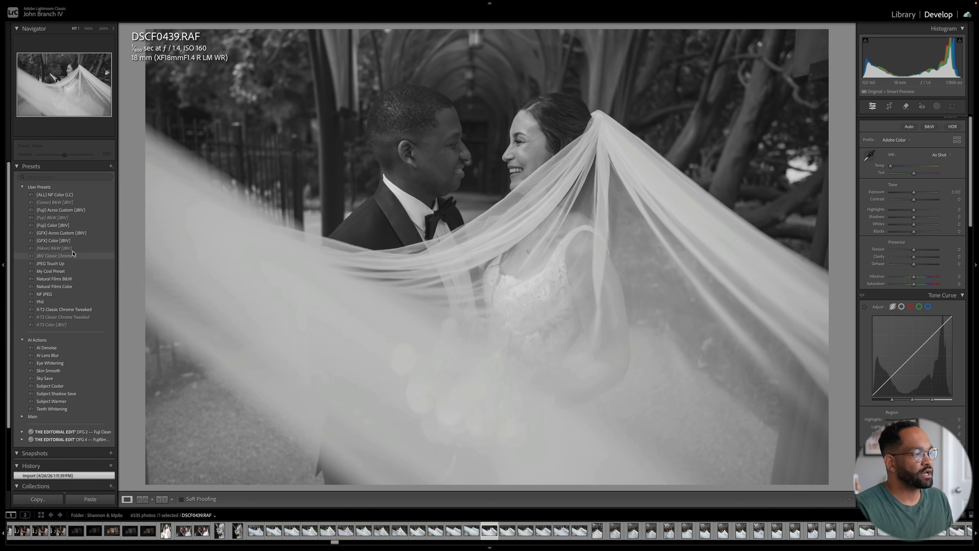
click(72, 242)
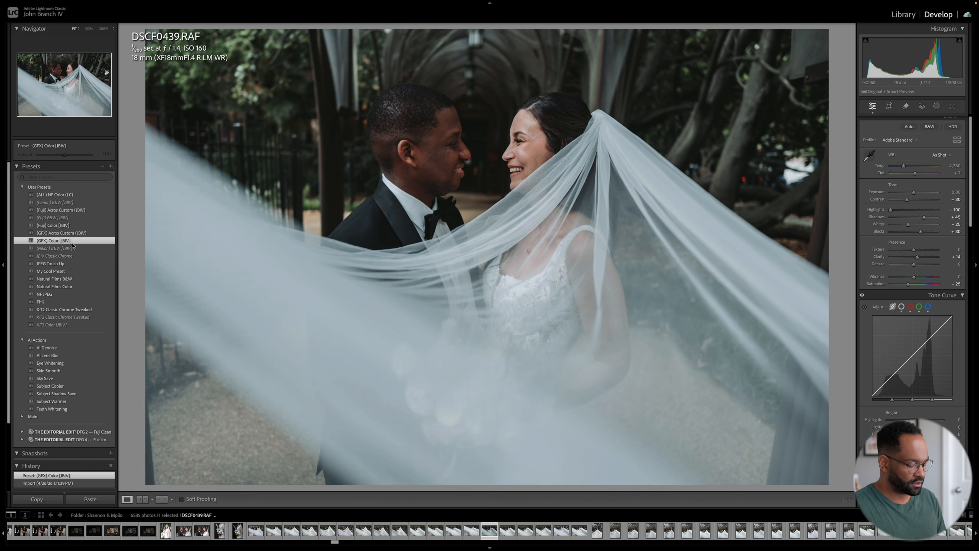
- Fine-tune the veil photo to exposure +0.60, temperature 5,250, tint +12 and highlights −65
key(Up)
key(Up)
key(Up)
key(Up)
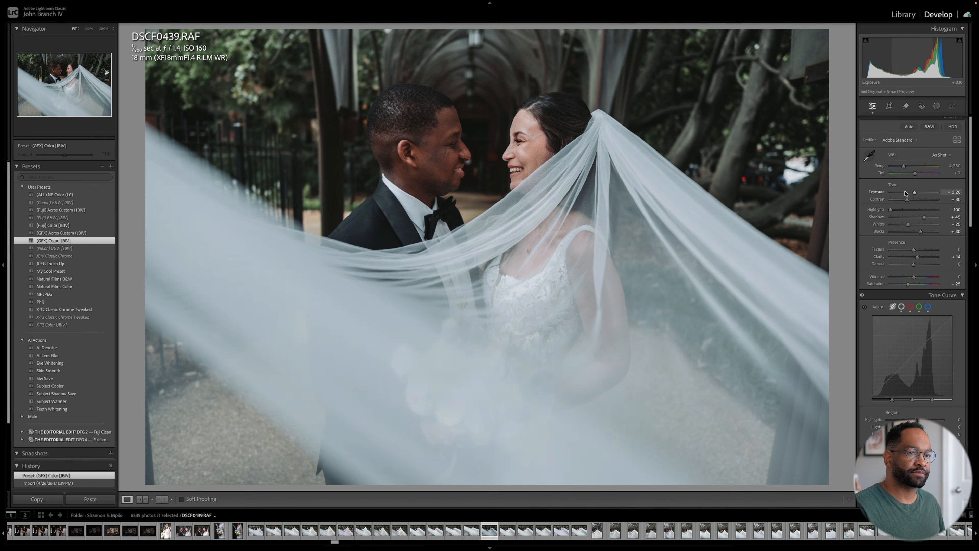
key(Up)
key(Up)
key(Up)
key(Up)
key(Up)
key(Up)
key(Up)
key(Up)
key(Up)
key(Up)
key(Up)
key(Up)
key(Up)
key(Up)
key(Up)
key(Up)
key(Up)
key(Up)
key(Up)
key(Up)
key(Up)
key(Up)
key(Up)
key(Up)
key(Up)
key(Up)
key(Up)
key(Down)
key(Up)
key(Up)
key(Up)
key(Up)
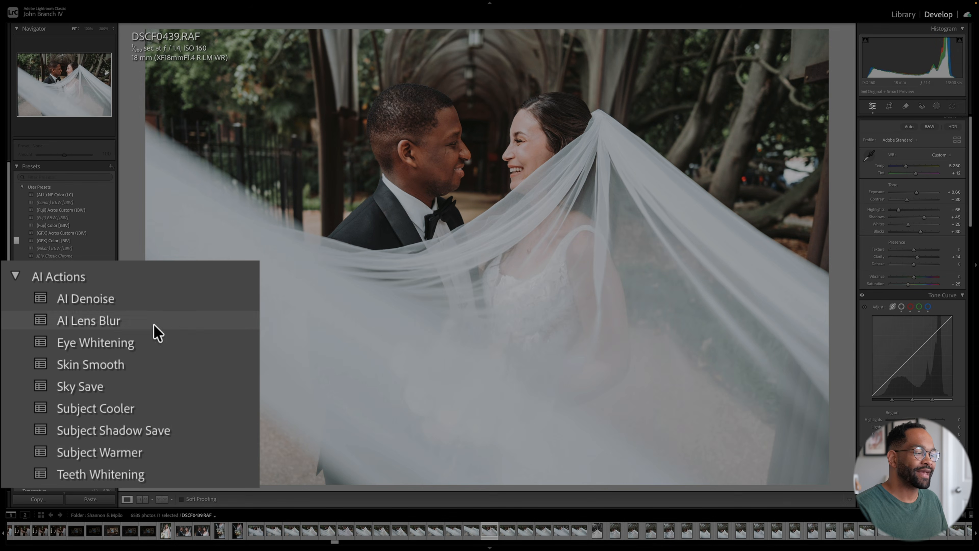
- Apply the Skin Smooth preset from AI Actions to the veil photo and open its Mask 1 for review
click(237, 374)
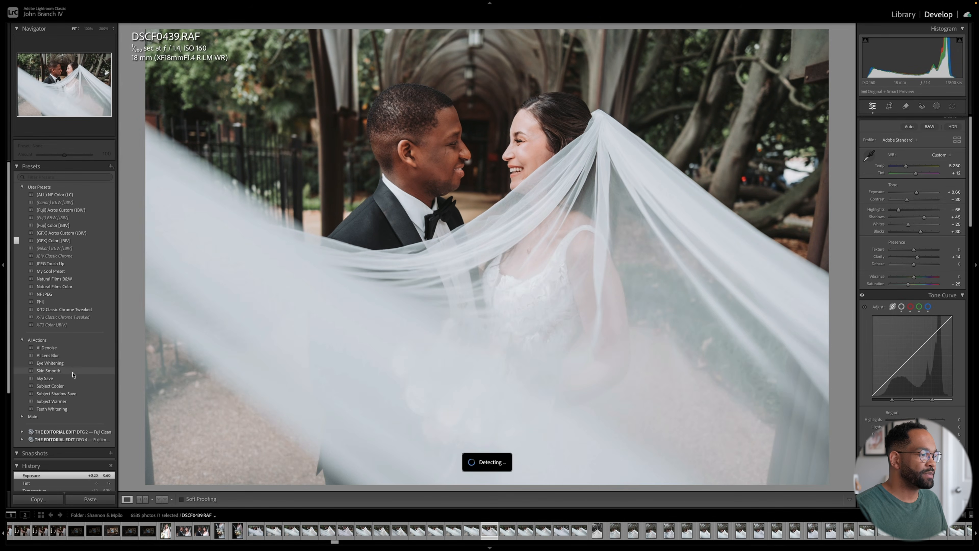
click(71, 370)
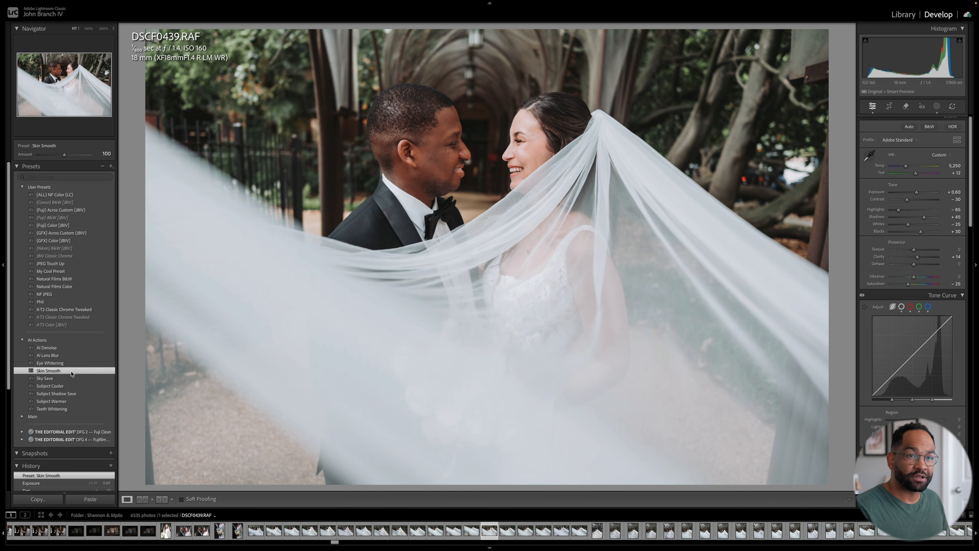
click(936, 107)
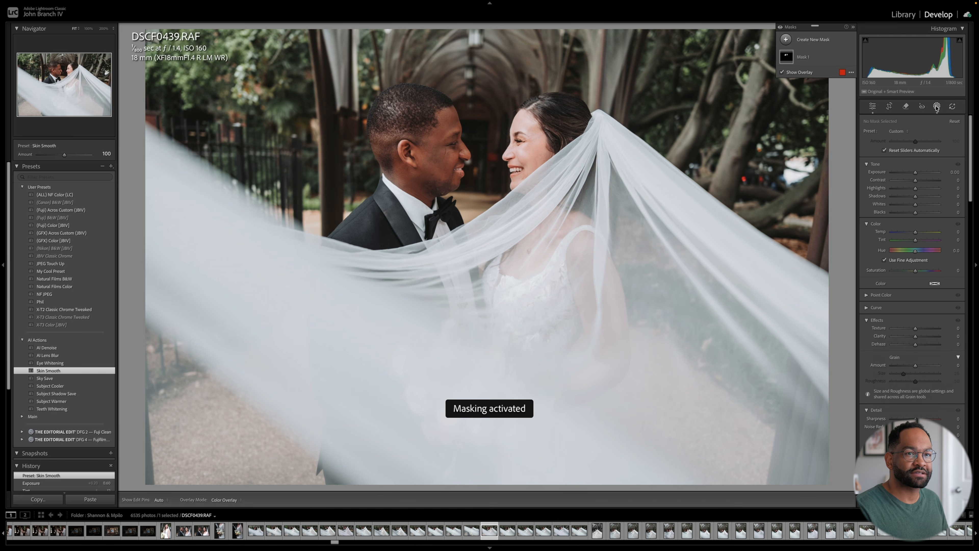
mouse_move(787, 55)
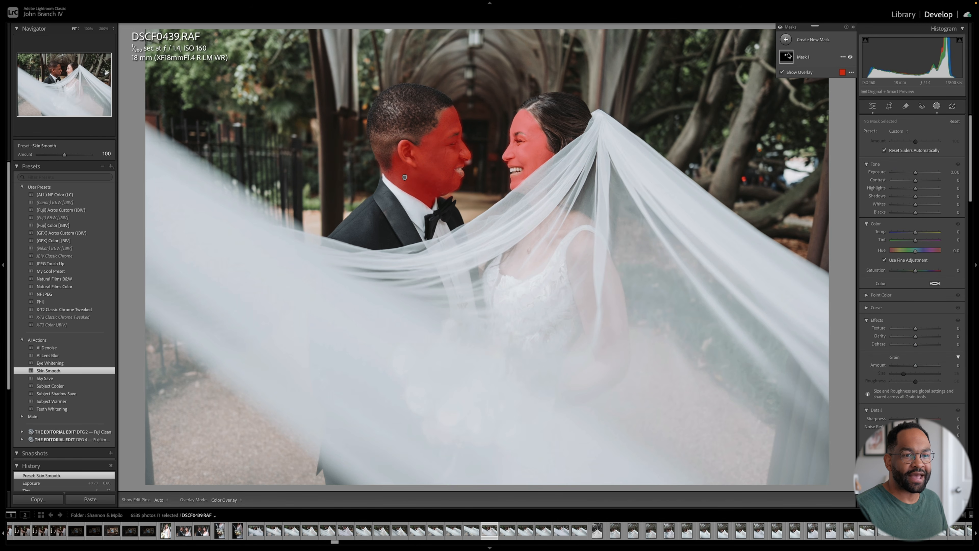
click(813, 58)
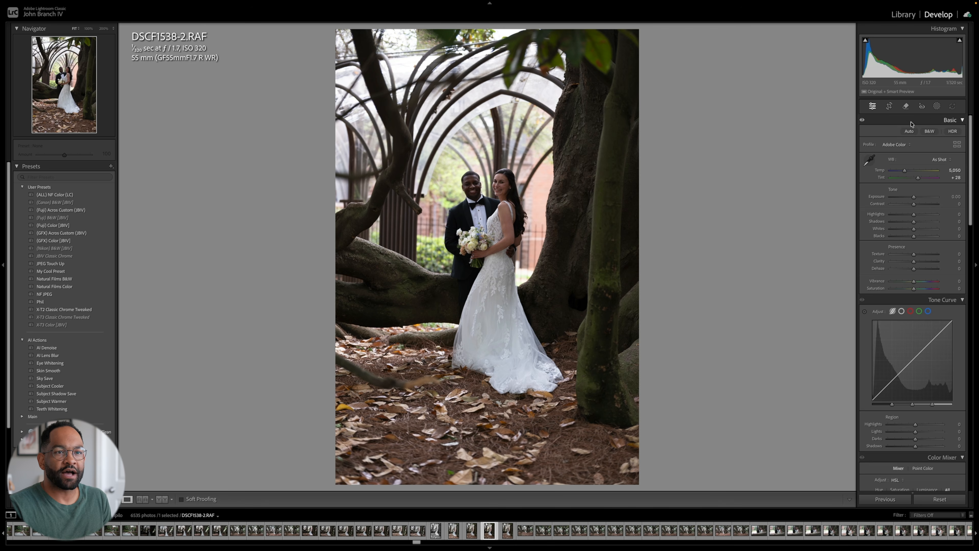
- Create an entire-person mask of all people in the portrait under the trees and lower its exposure to −4.00
click(937, 107)
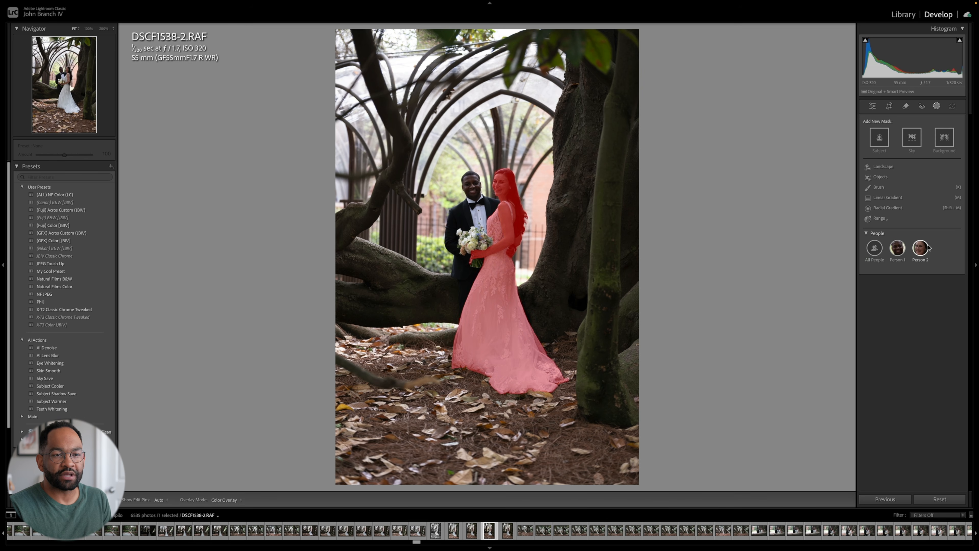
click(874, 249)
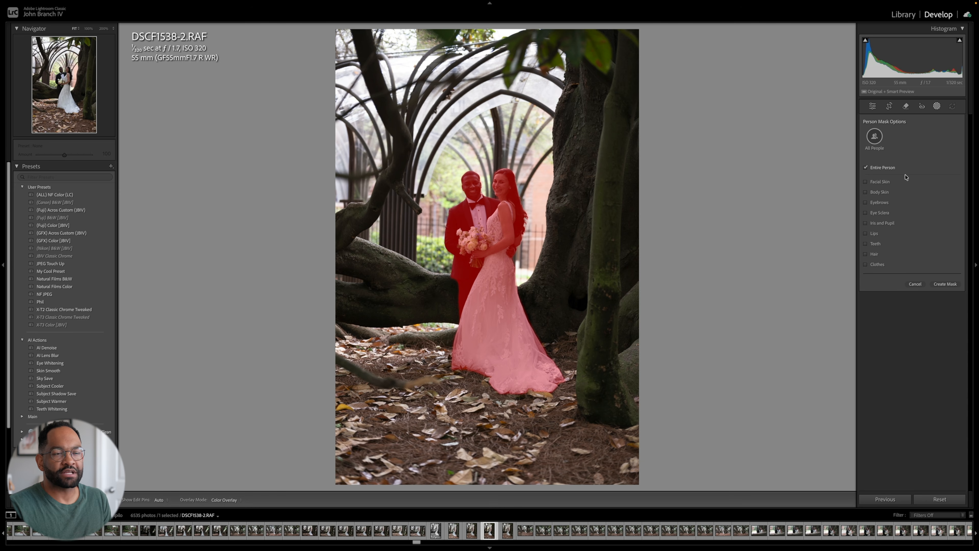
click(945, 284)
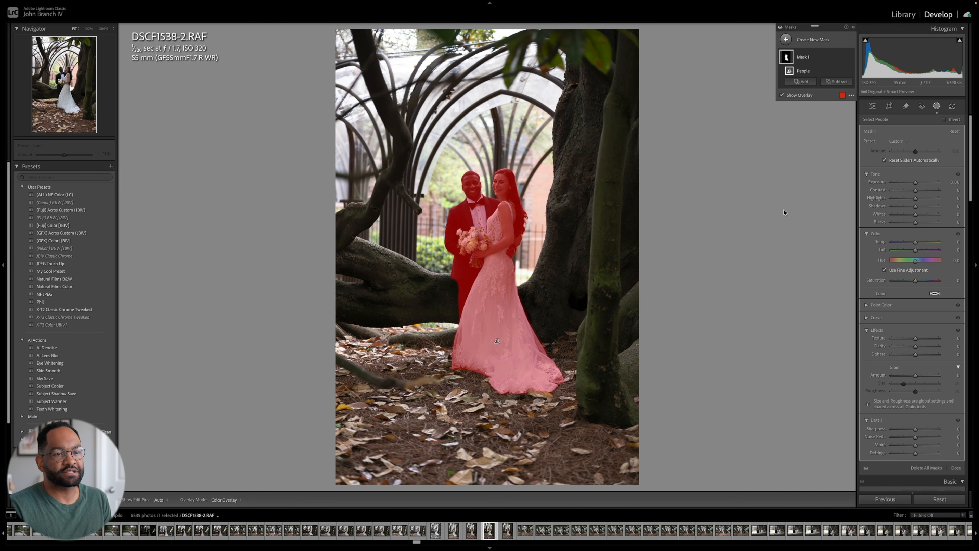
drag(917, 184, 884, 184)
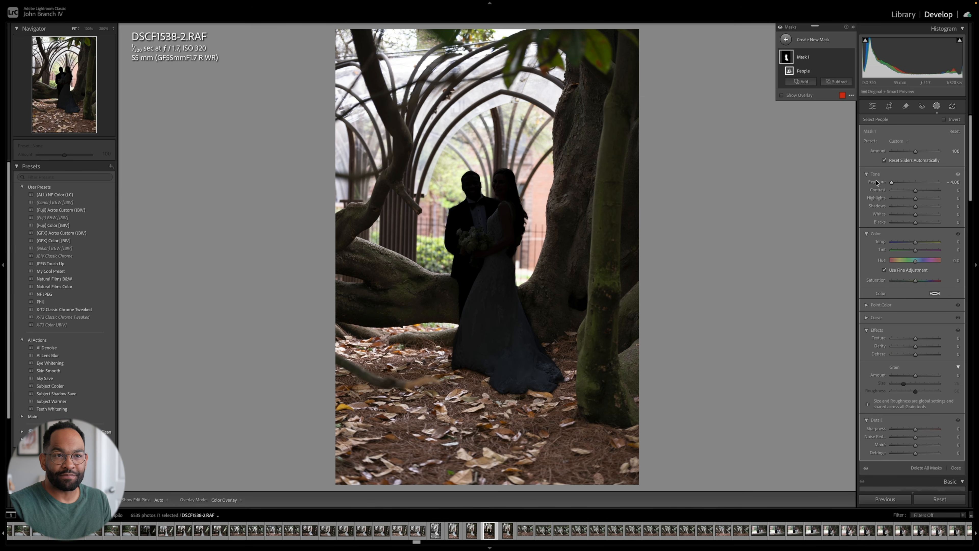
click(937, 106)
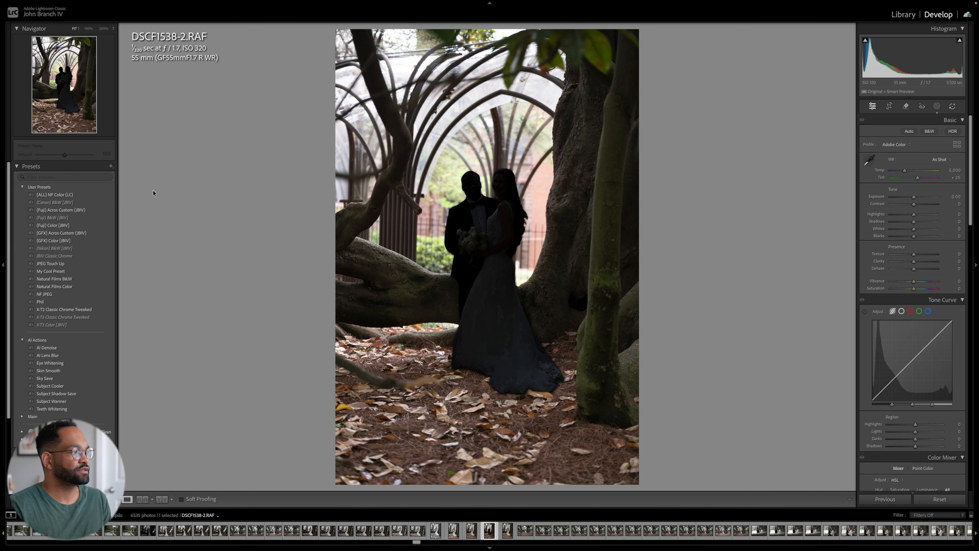
- Start a new develop preset that leaves out the Detail settings and includes only Masking with Mask 1
click(110, 167)
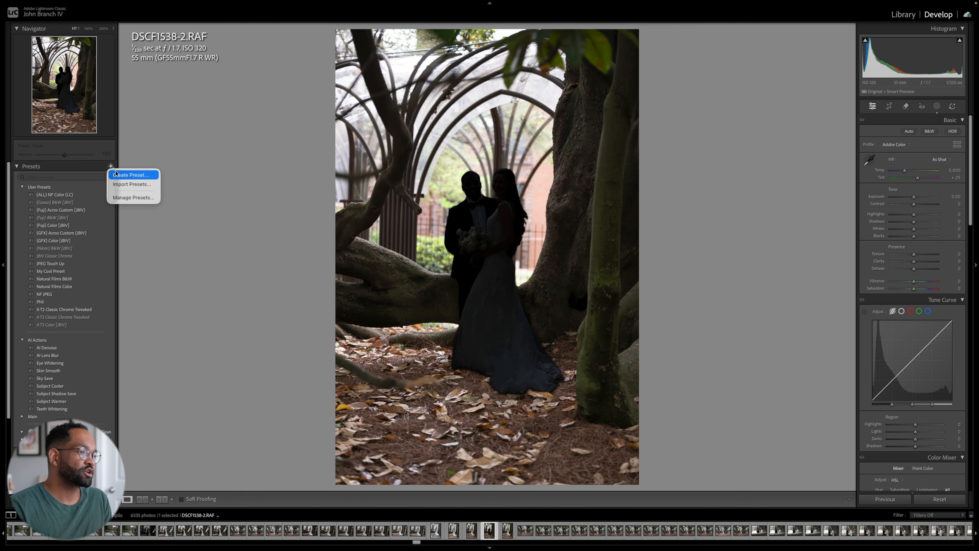
click(115, 174)
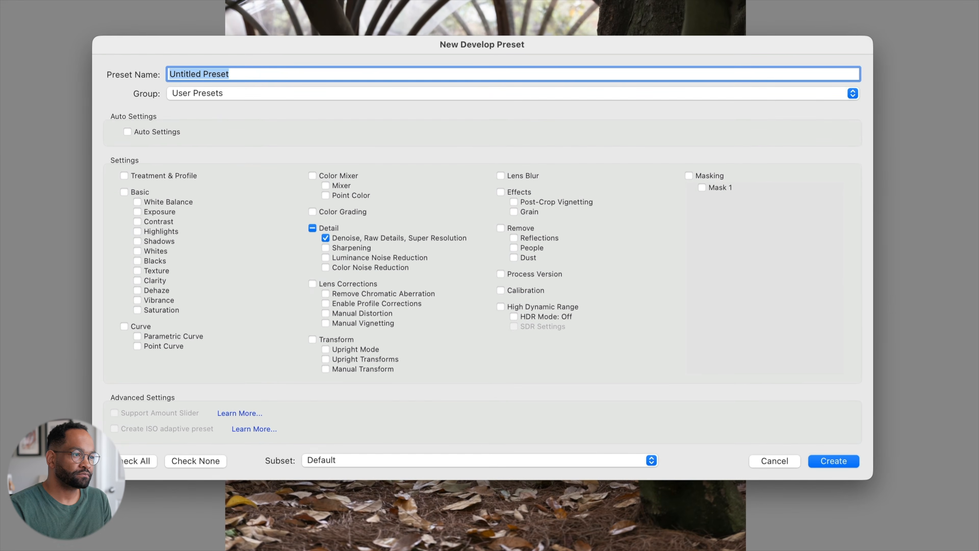
click(330, 233)
click(312, 227)
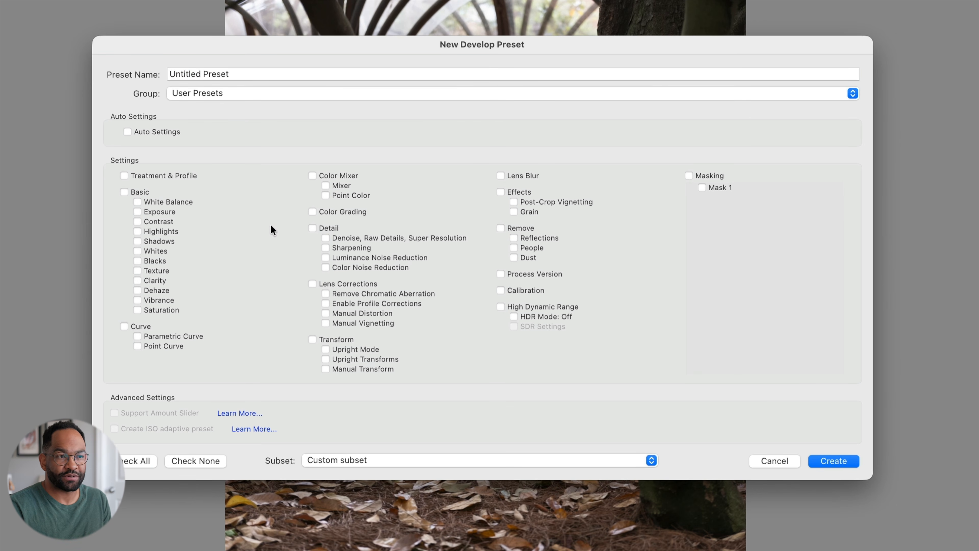
click(689, 175)
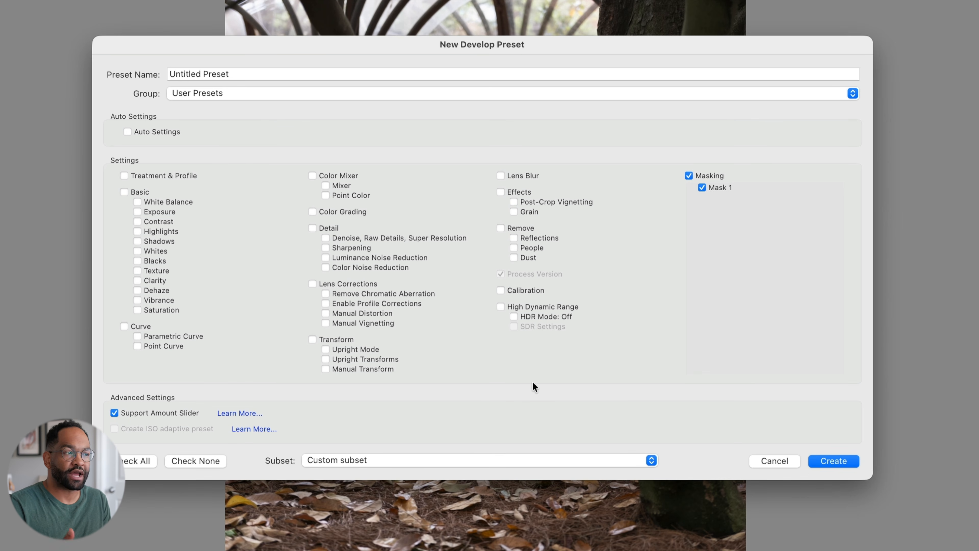
- Name the preset Shadow People, assign it to the AI Actions group and create it
triple_click(271, 73)
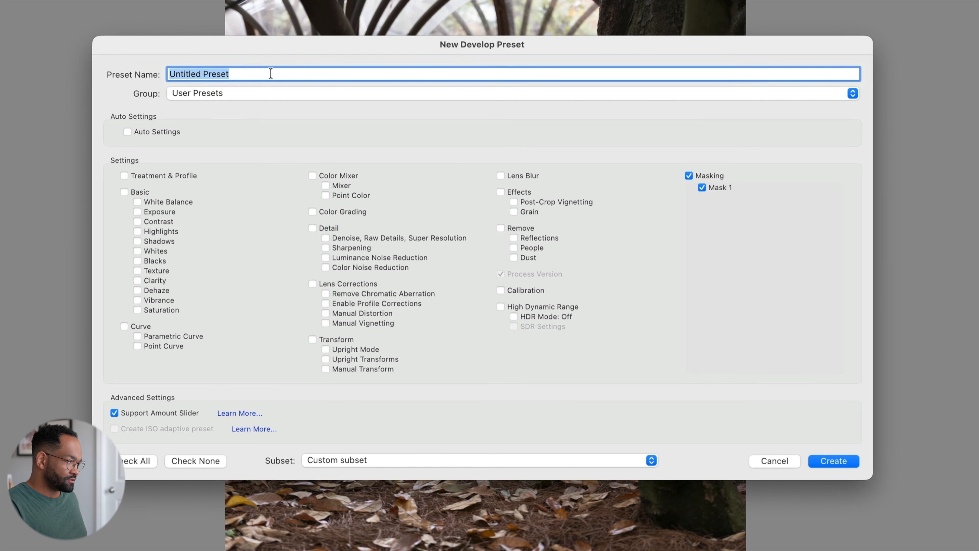
text(Sho)
text(dow People)
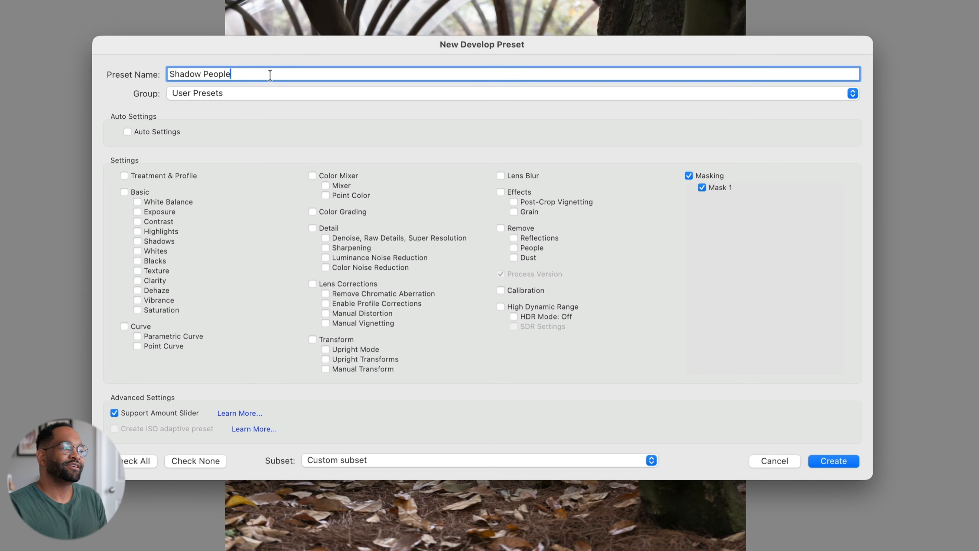
click(229, 91)
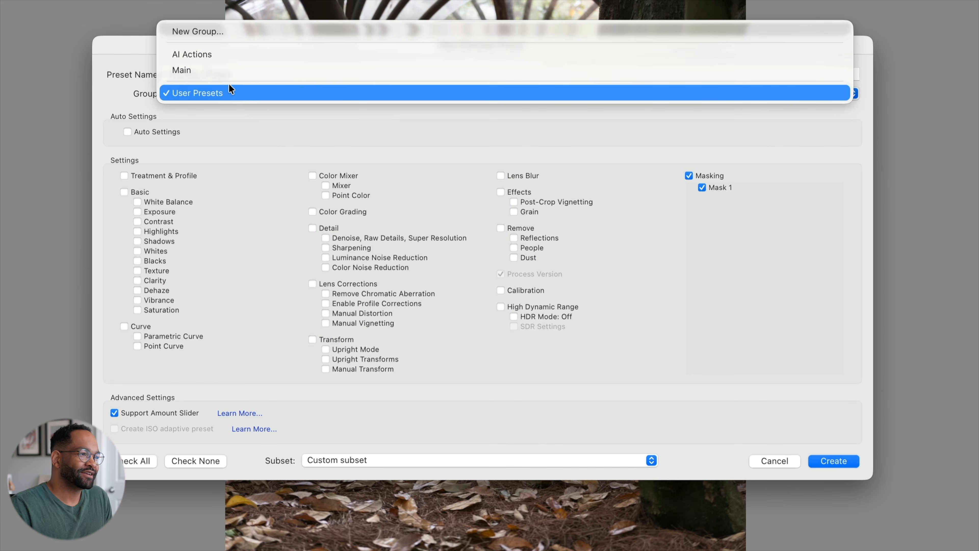
click(222, 56)
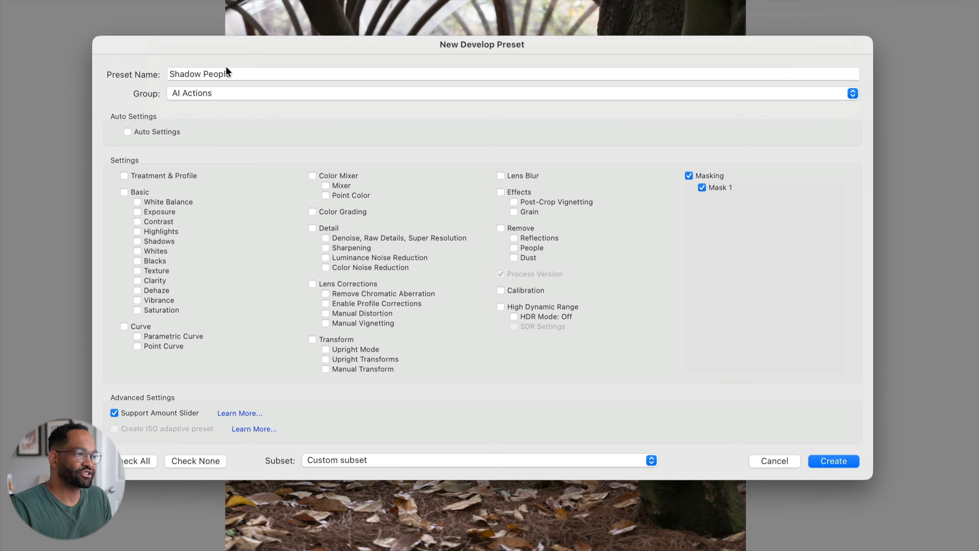
click(828, 461)
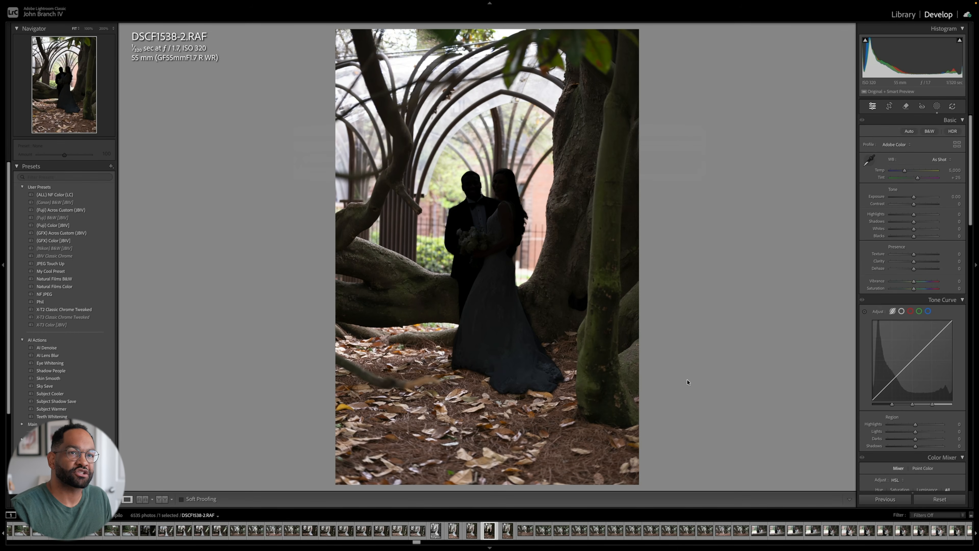
- Open photo 2804 of the kissing couple from the library in Develop and apply the Shadow People preset
click(903, 14)
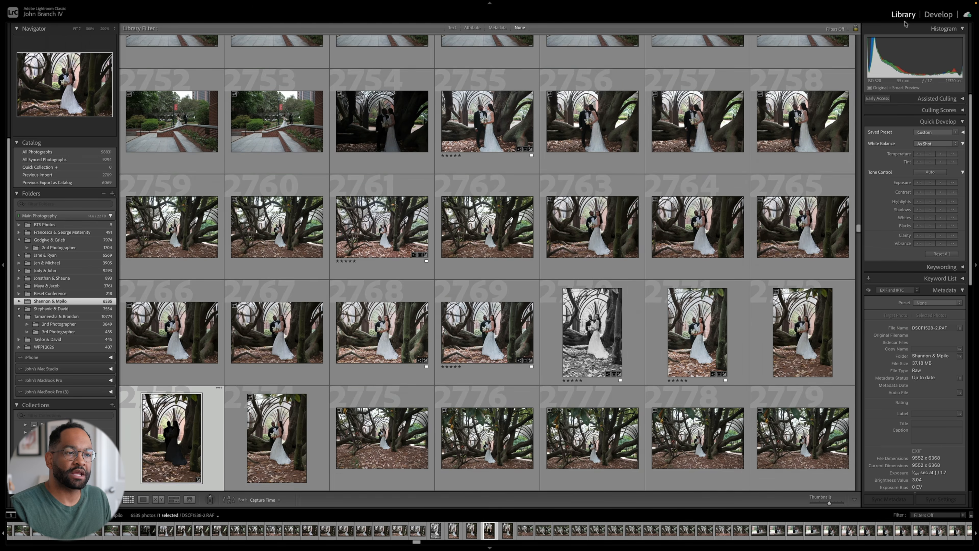
scroll(638, 171, down, 15)
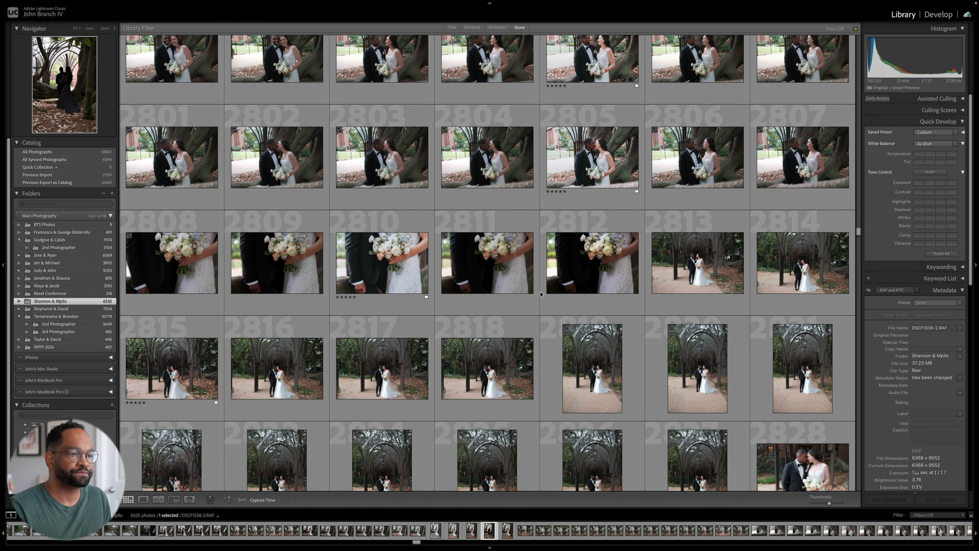
click(487, 157)
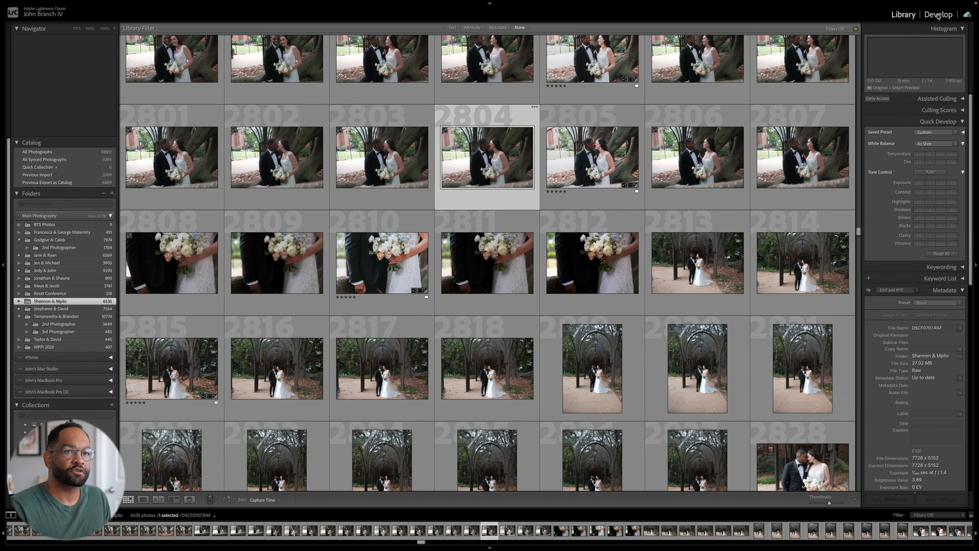
click(937, 14)
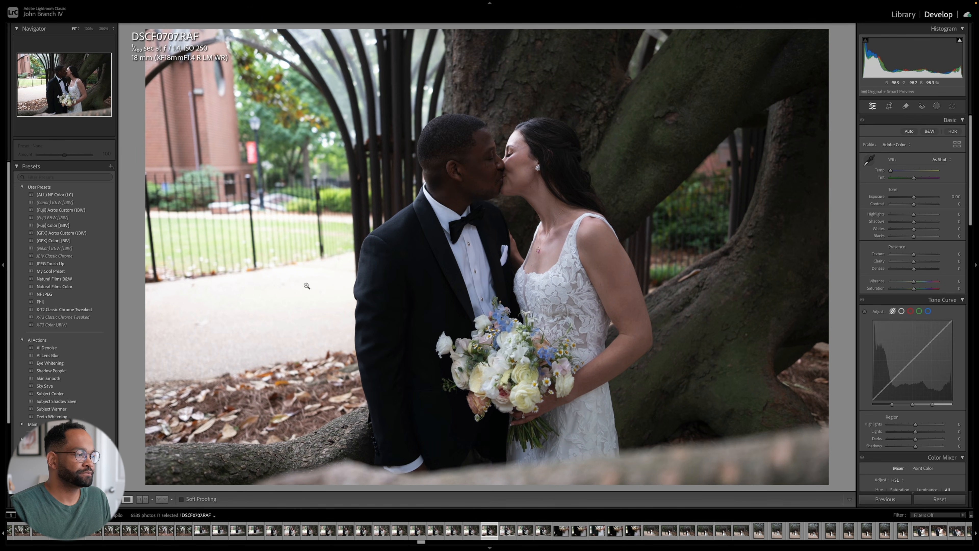
click(87, 370)
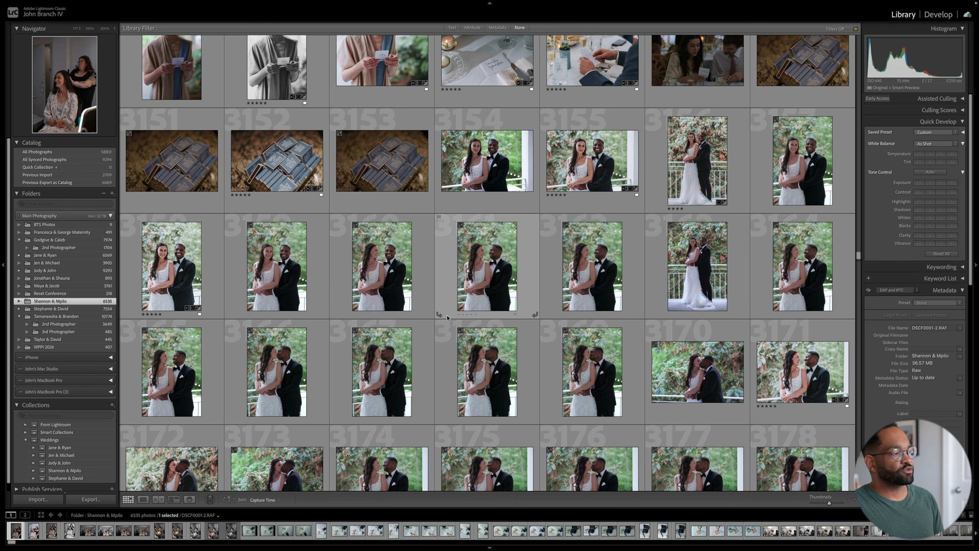
- Filter the wedding folder's photos by attribute to those rated five stars
scroll(447, 316, down, 6)
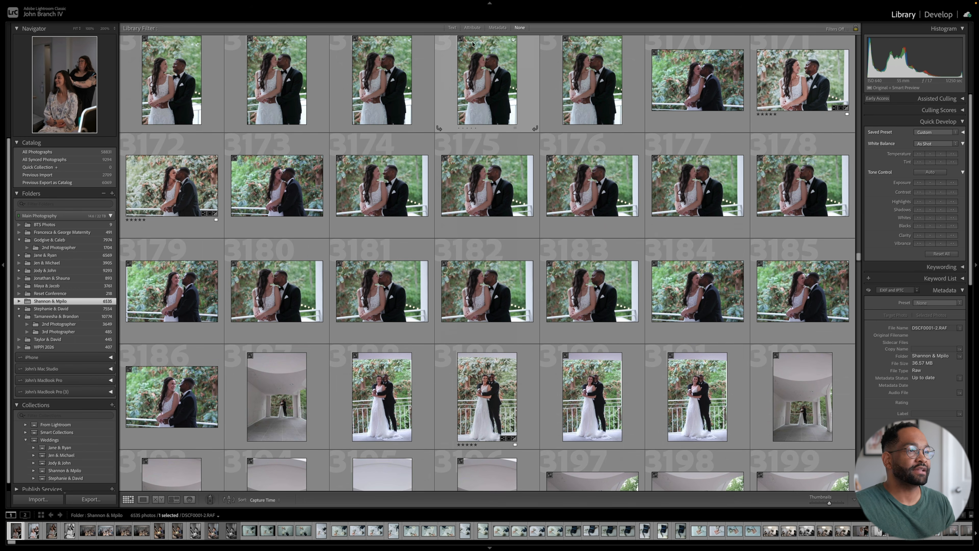
click(473, 28)
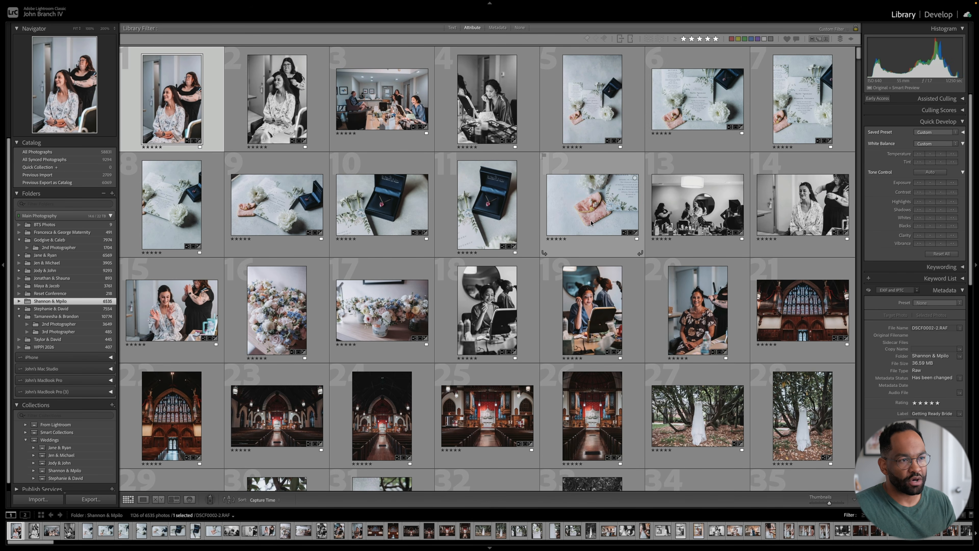
- Look through the wedding folder's five-star photos, from the getting-ready shots to the family and bridal portraits
scroll(590, 222, down, 15)
scroll(584, 244, down, 14)
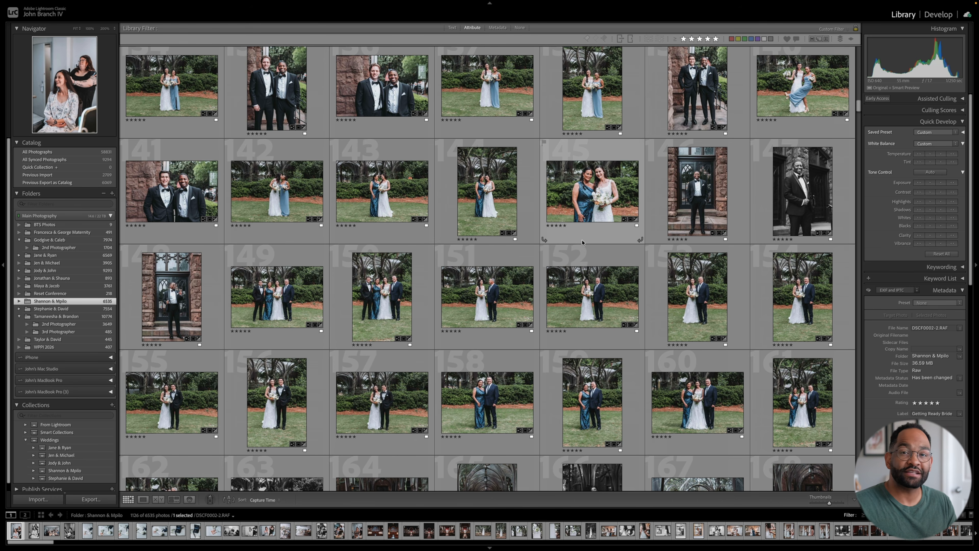
scroll(582, 241, down, 3)
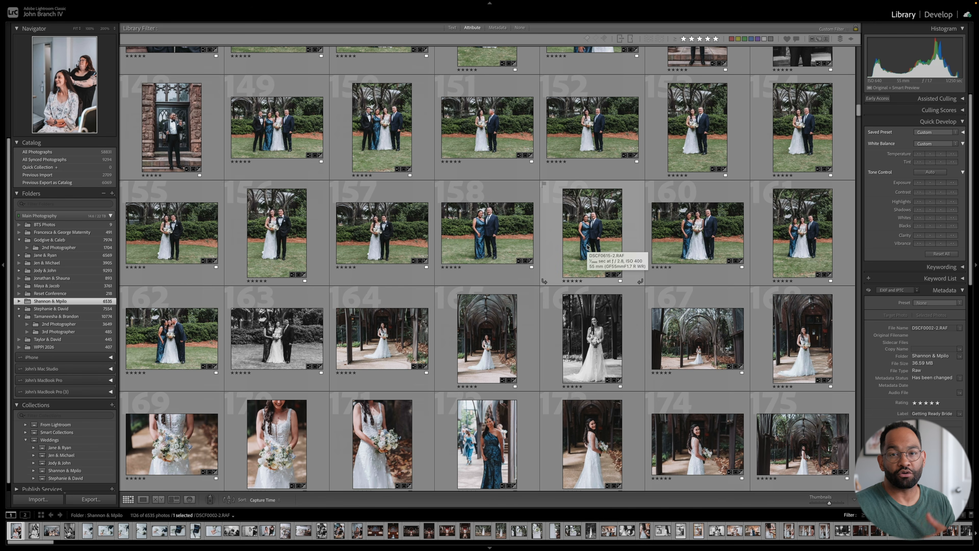
scroll(47, 416, down, 1)
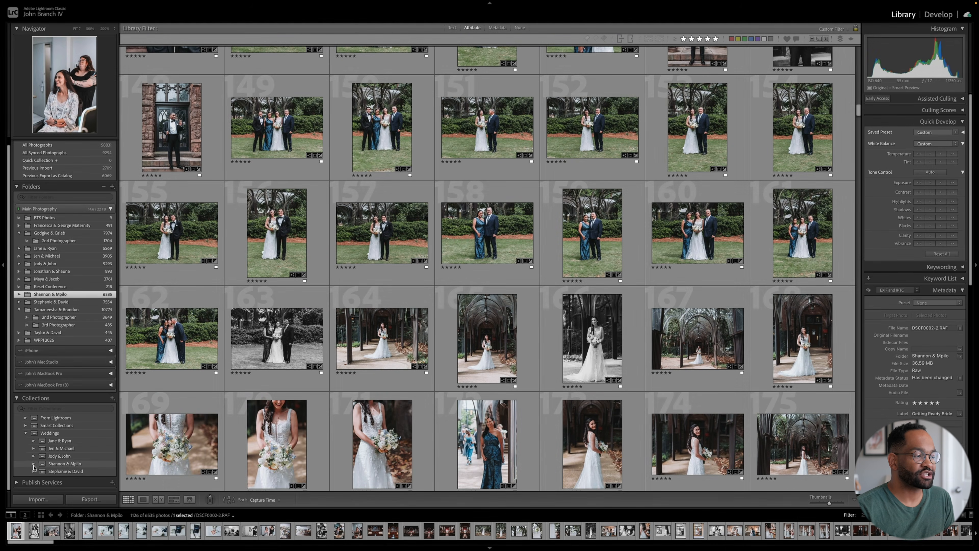
- Expand the same couple's collection set inside Weddings and view its photos and its Cake Cut smart collection
click(33, 464)
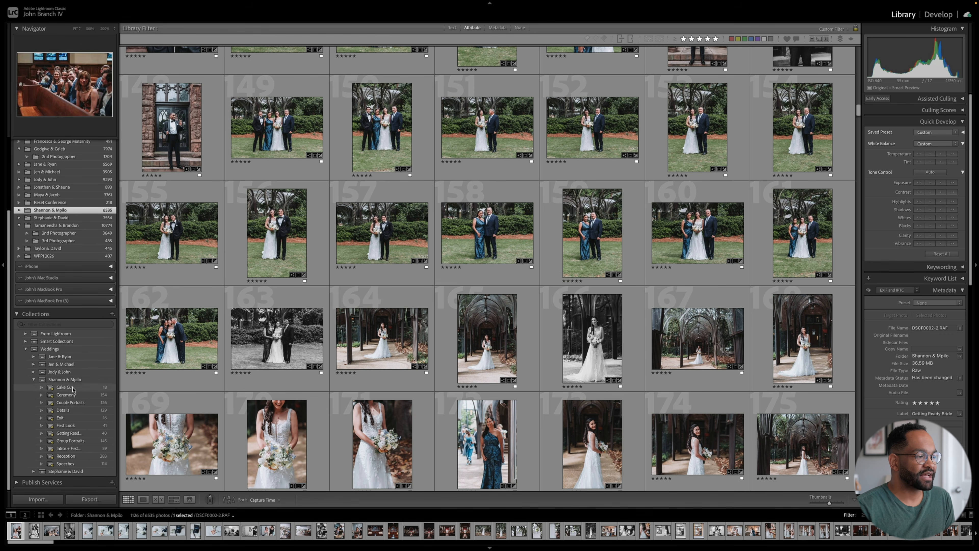
click(64, 379)
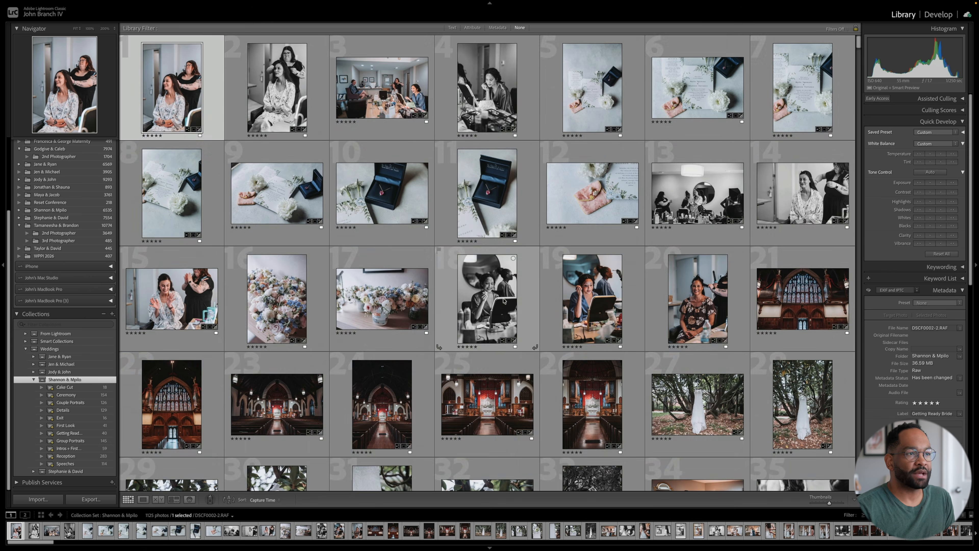
scroll(466, 311, down, 10)
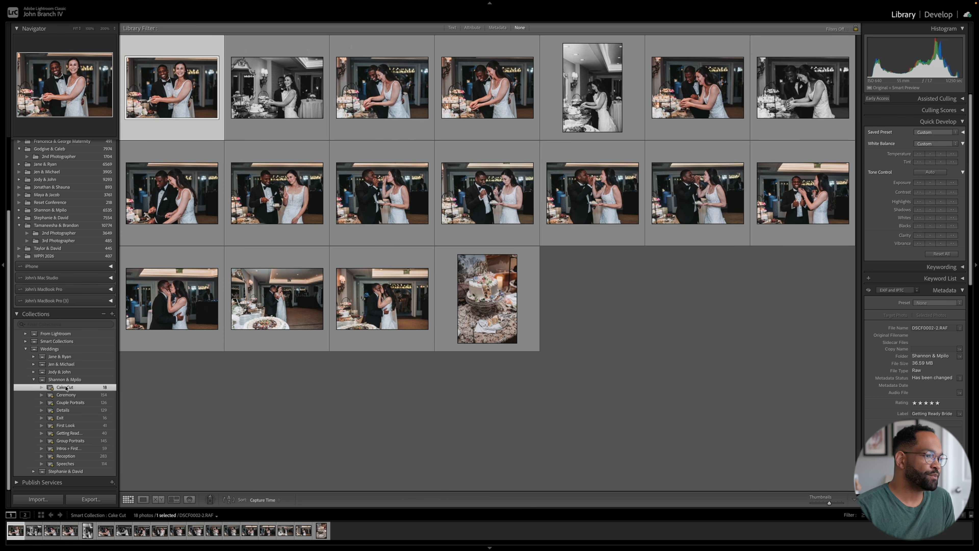
click(64, 387)
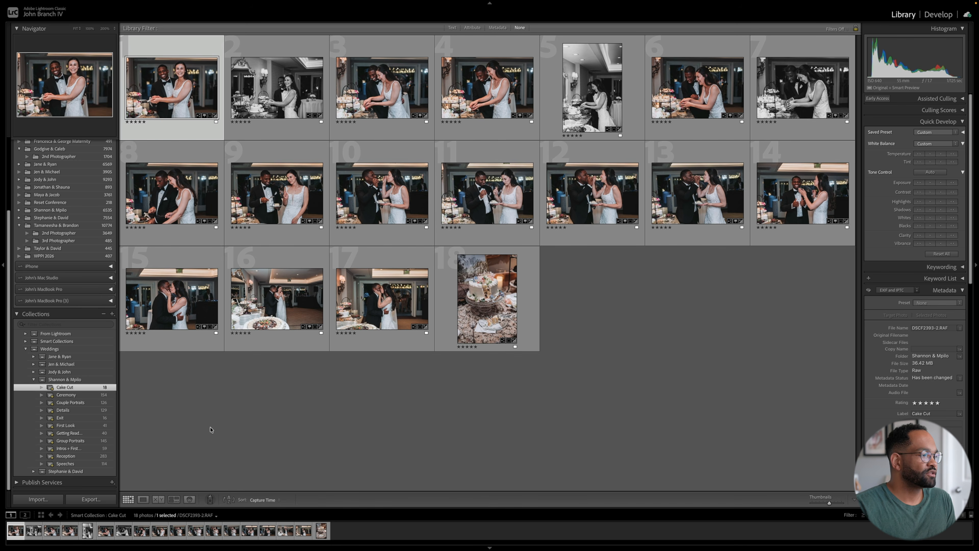
- Open the main wedding folder that contains both a 2nd Photographer and a 3rd Photographer subfolder
click(77, 349)
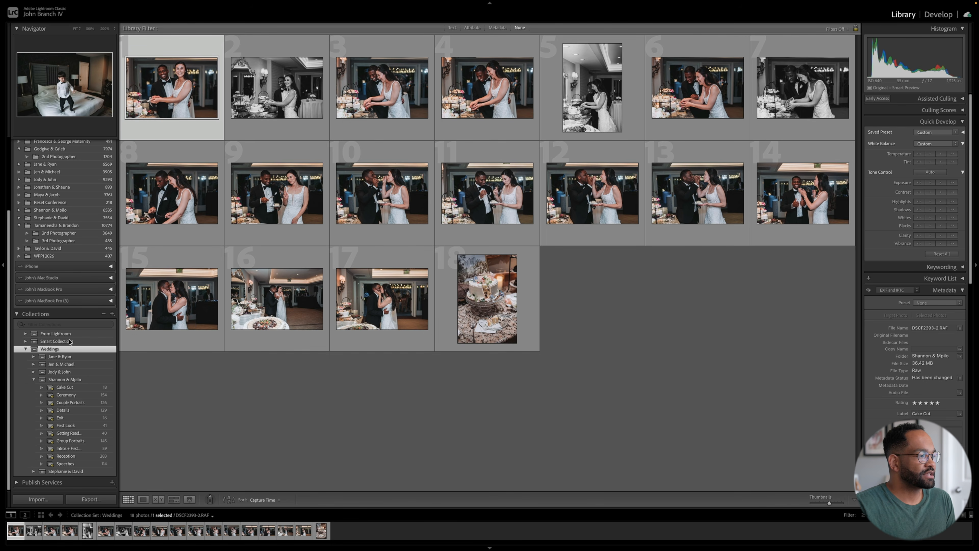
click(112, 313)
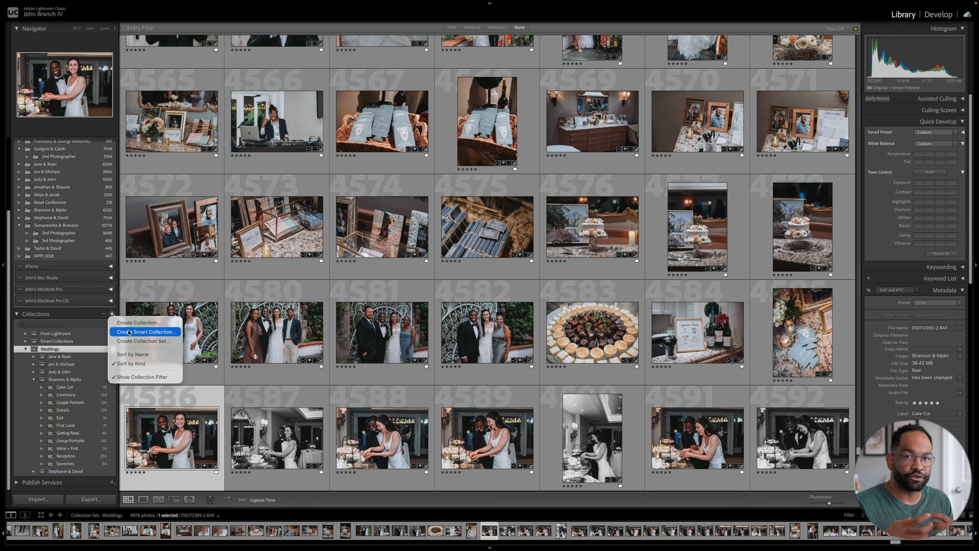
click(87, 228)
click(86, 228)
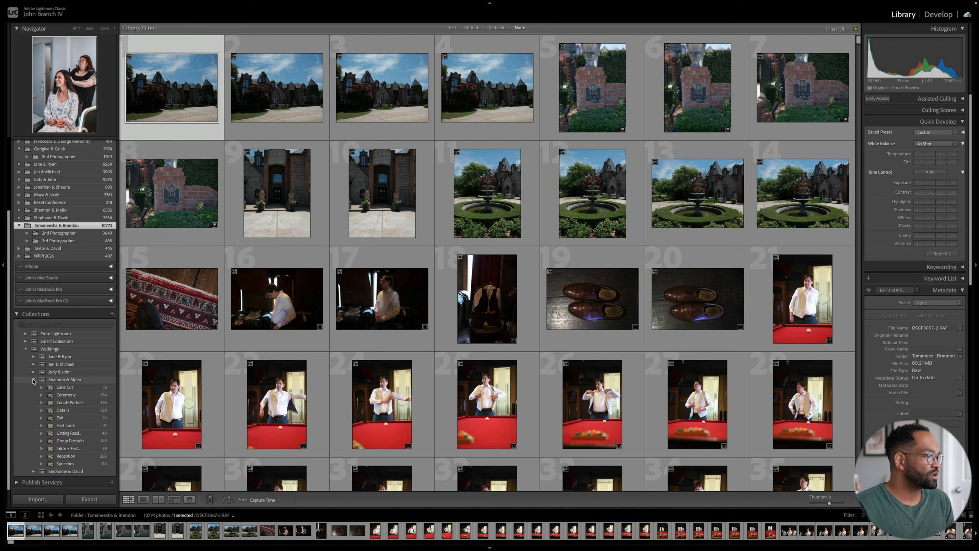
- Create a collection set inside Weddings, named after the couple whose folder has 2nd and 3rd Photographer subfolders
scroll(33, 379, up, 3)
click(70, 434)
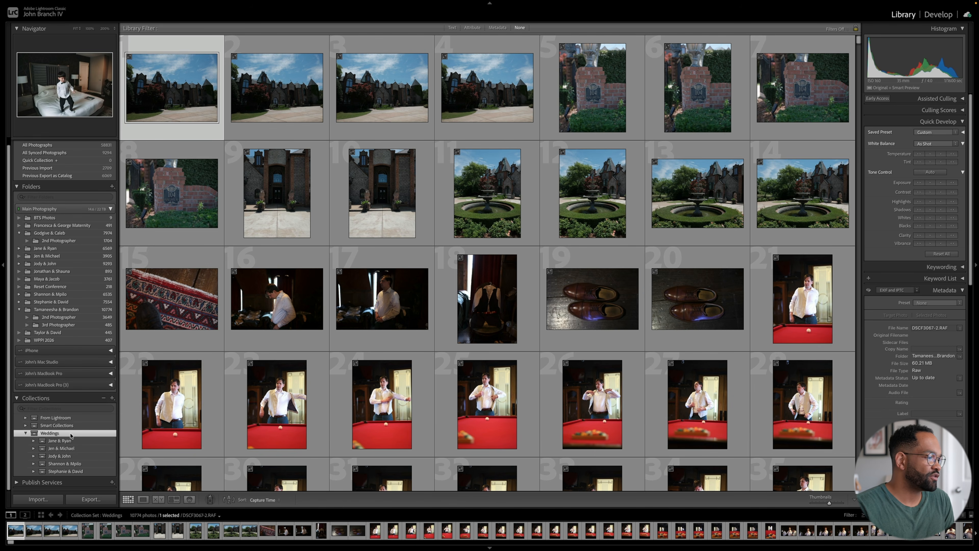
right_click(71, 434)
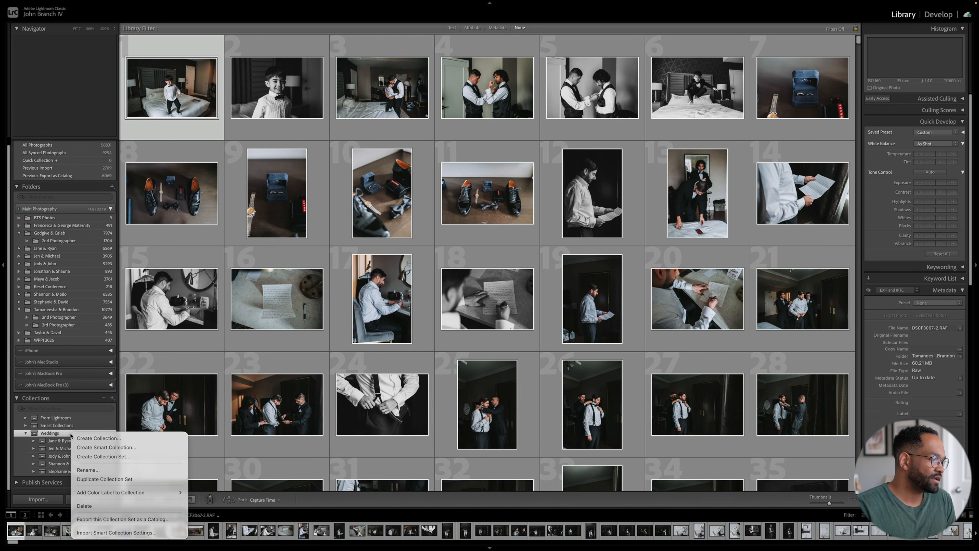
click(146, 456)
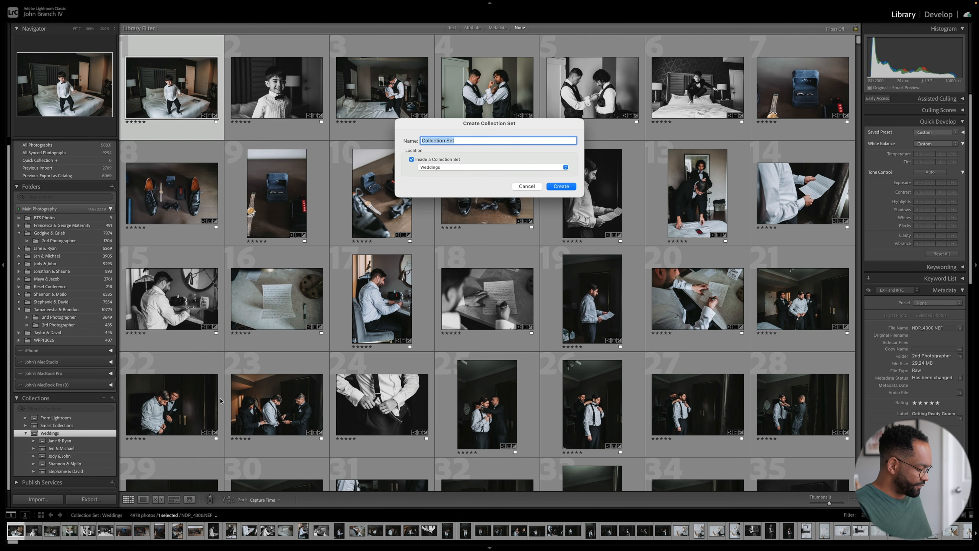
text(Tamaneesha & Brandon)
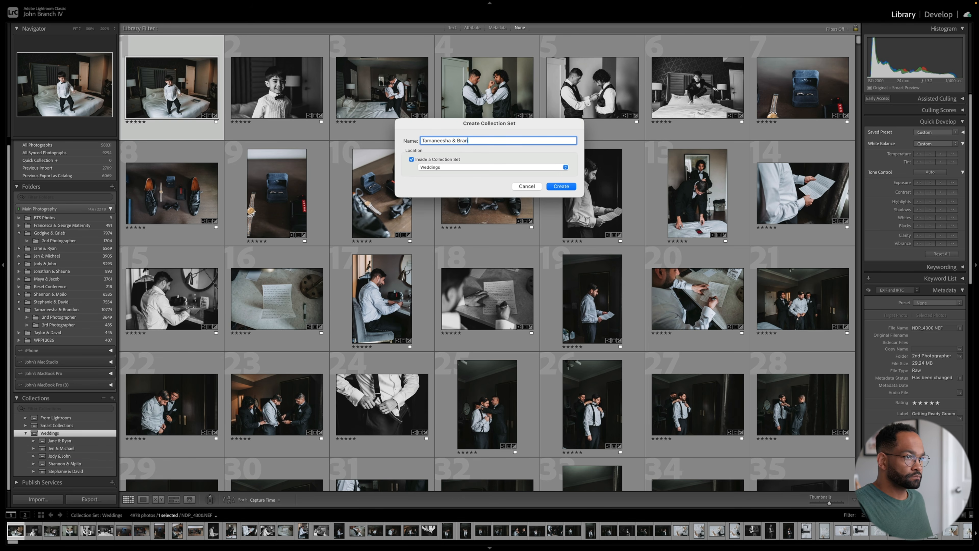
key(Return)
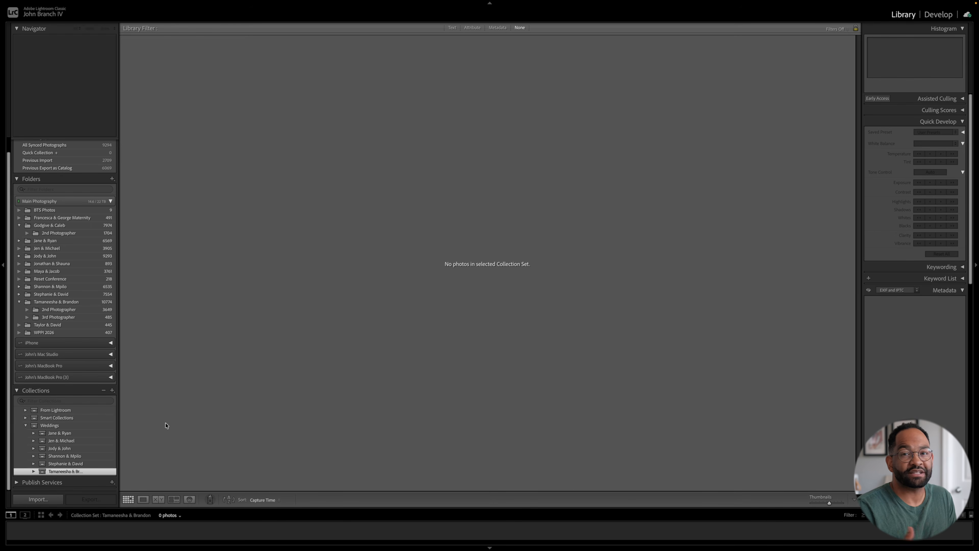
- Start a smart collection named Portraits inside the couple's new set, with the rule that Rating is five stars
click(112, 391)
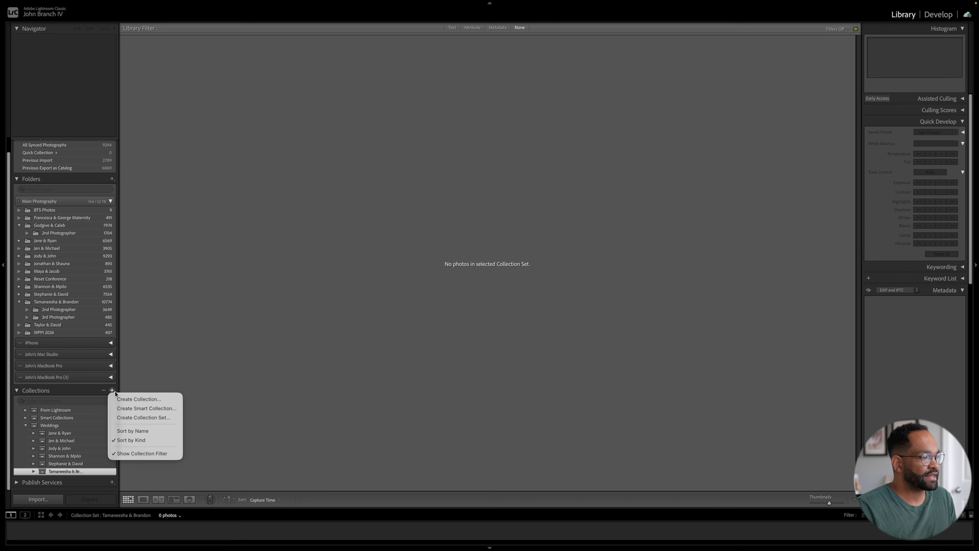
click(163, 409)
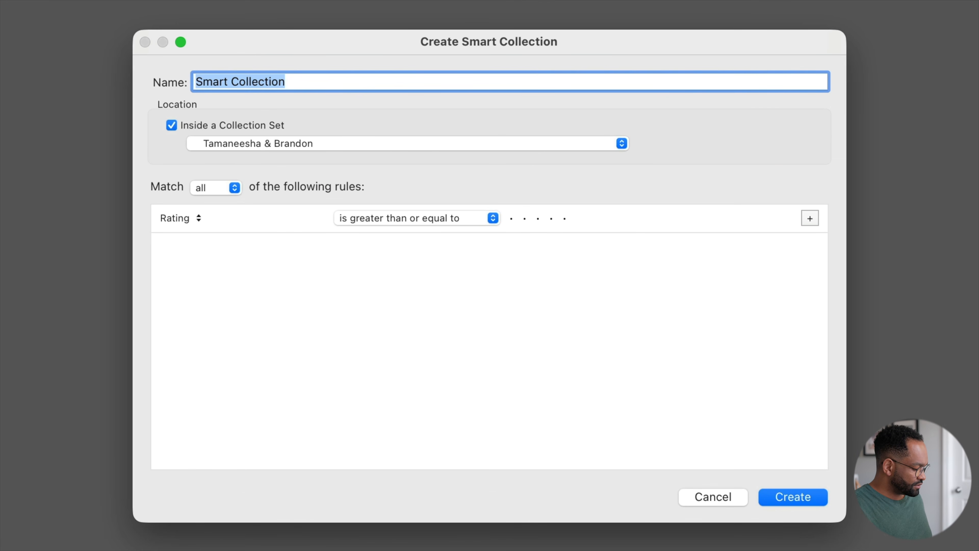
text(Portraits)
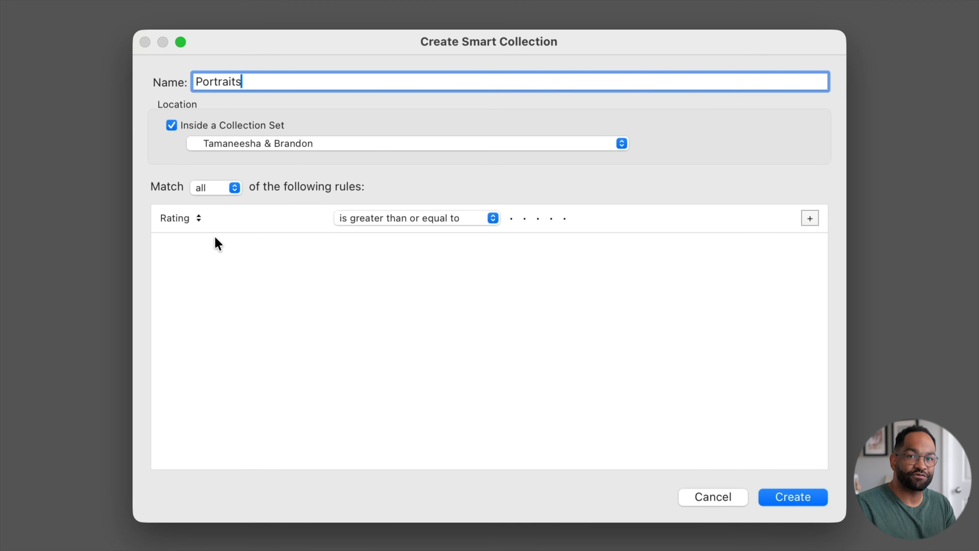
click(379, 219)
click(384, 129)
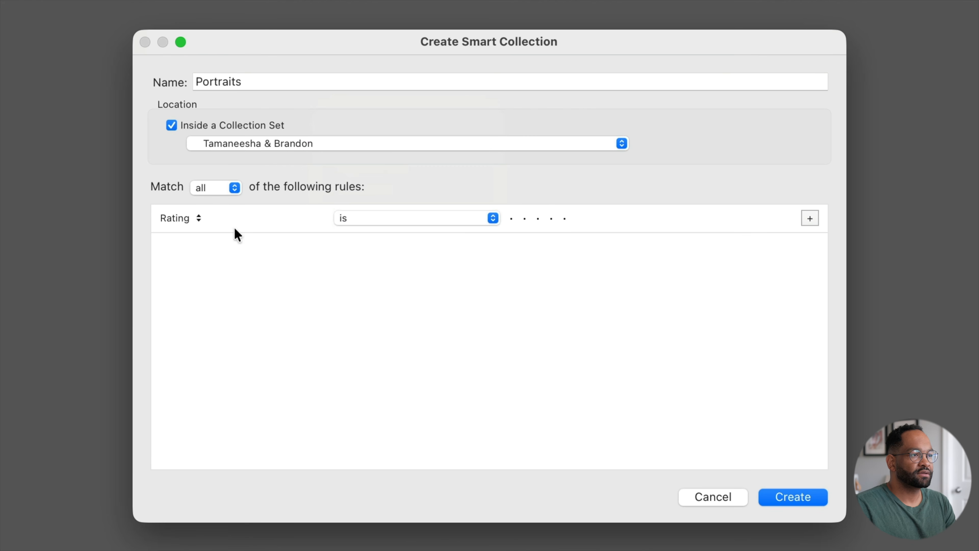
click(565, 219)
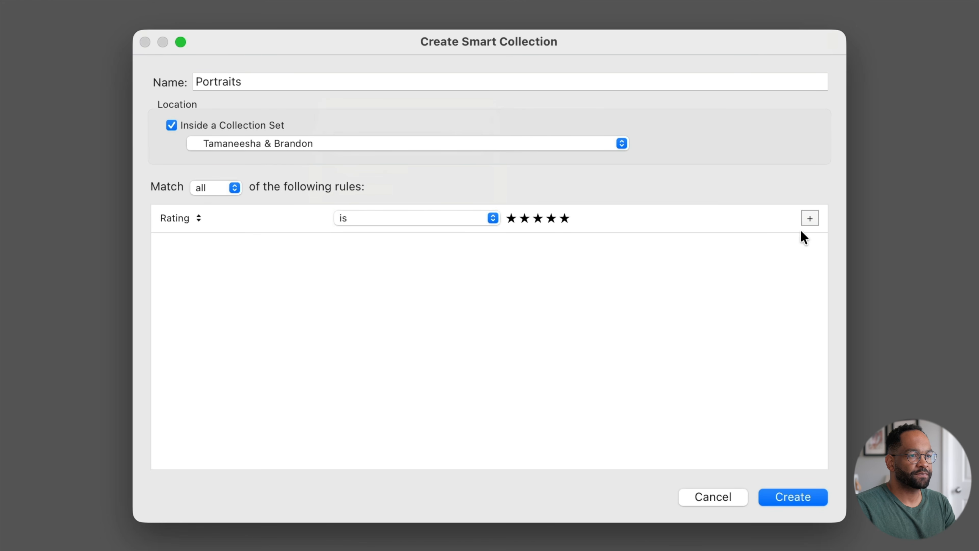
- Add a second rule requiring that the source Folder contains all of the couple's names
click(809, 218)
click(187, 249)
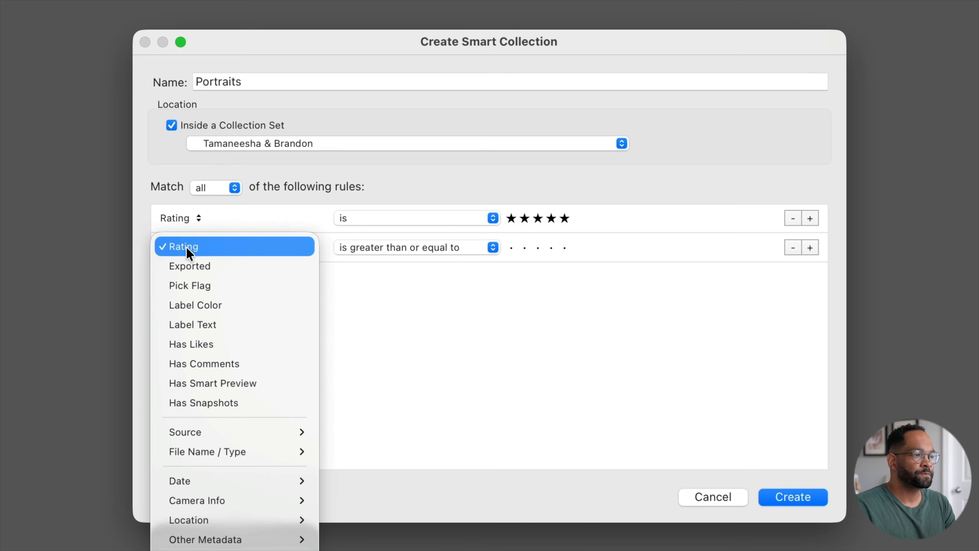
mouse_move(225, 431)
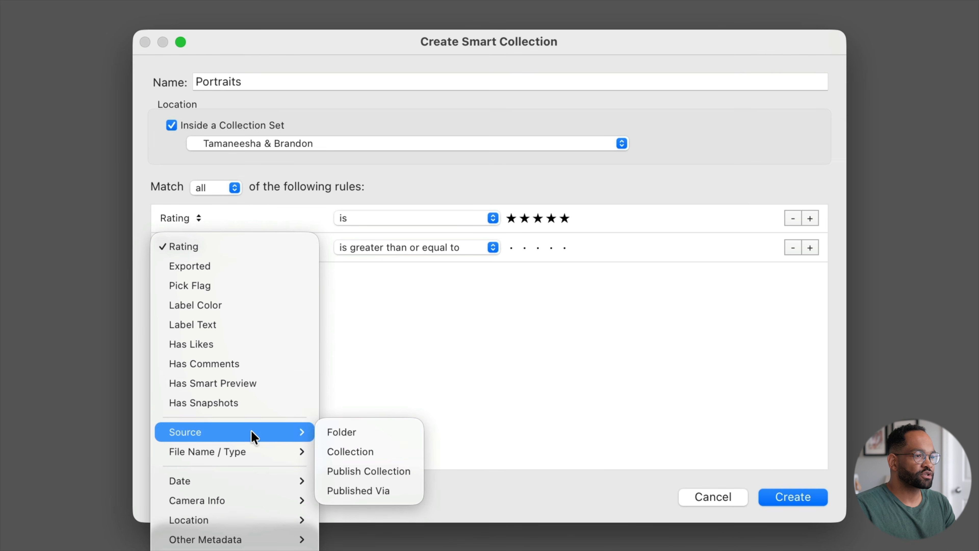
click(387, 435)
click(415, 249)
click(424, 267)
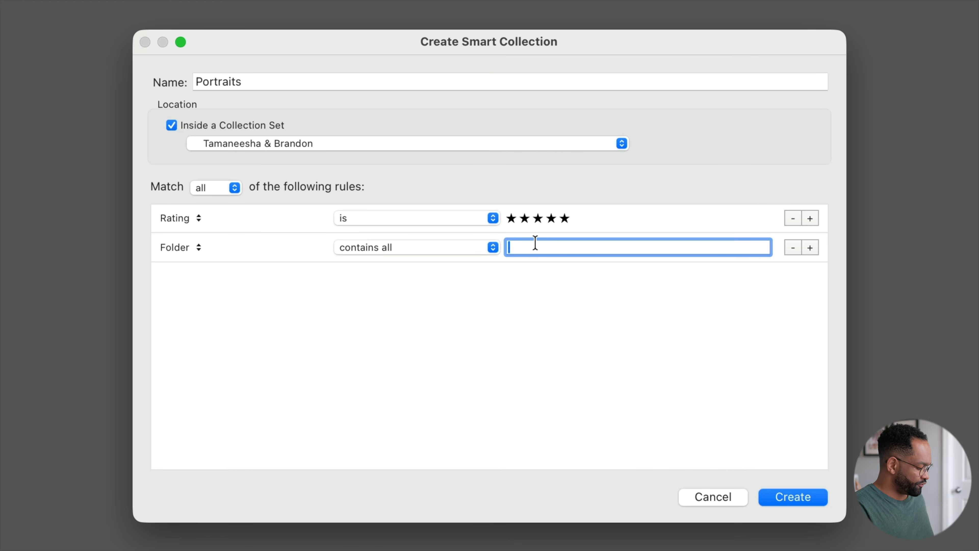
text(Tamaneesha & Brandon)
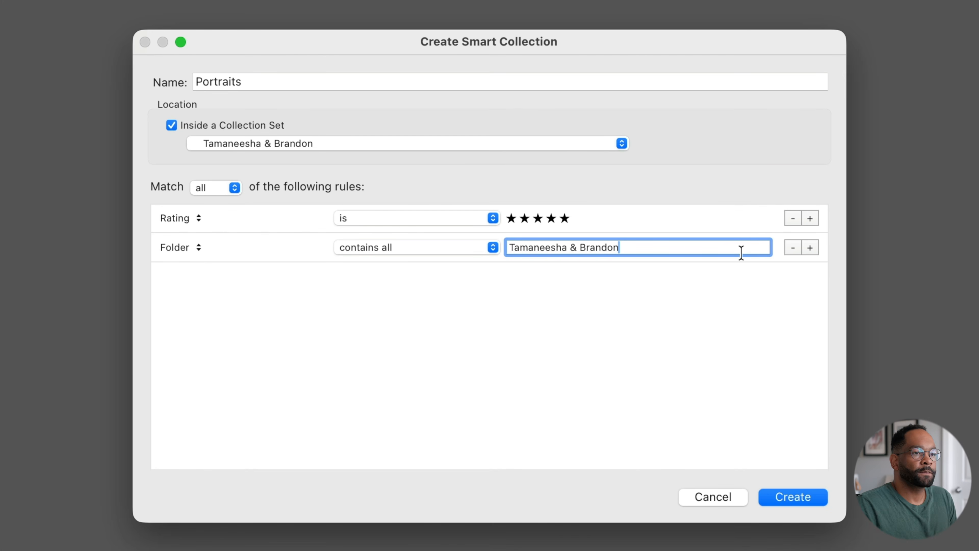
- Add a third rule that Label Text is Portraits, and create the smart collection
click(810, 248)
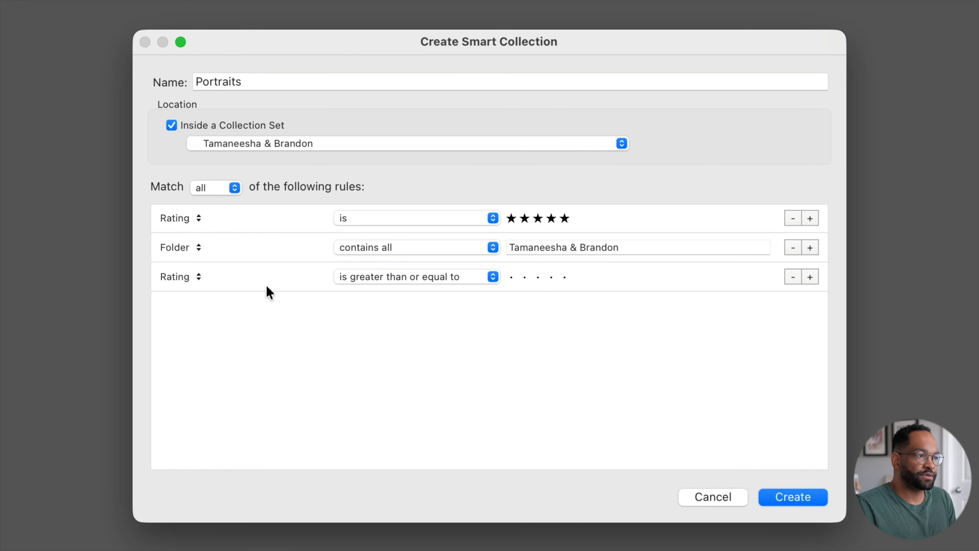
click(201, 281)
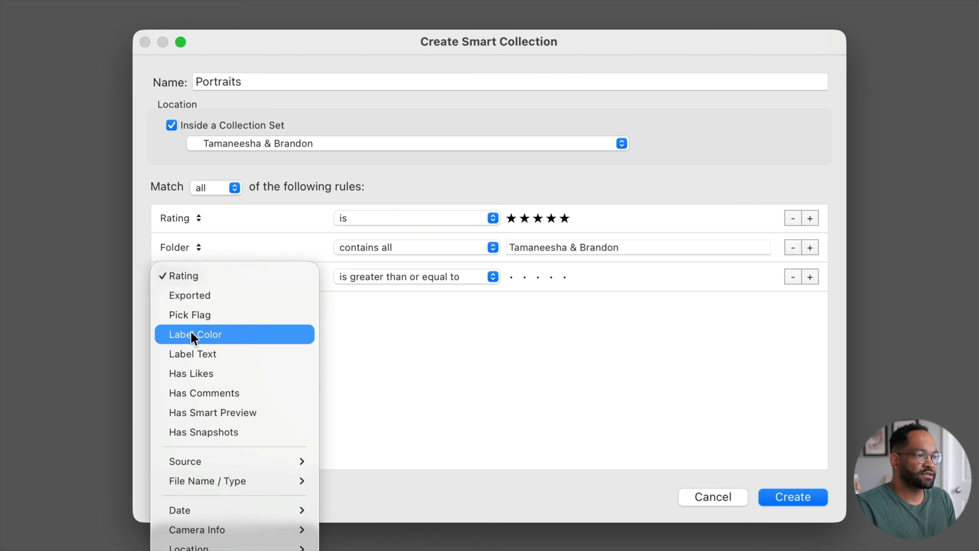
click(222, 353)
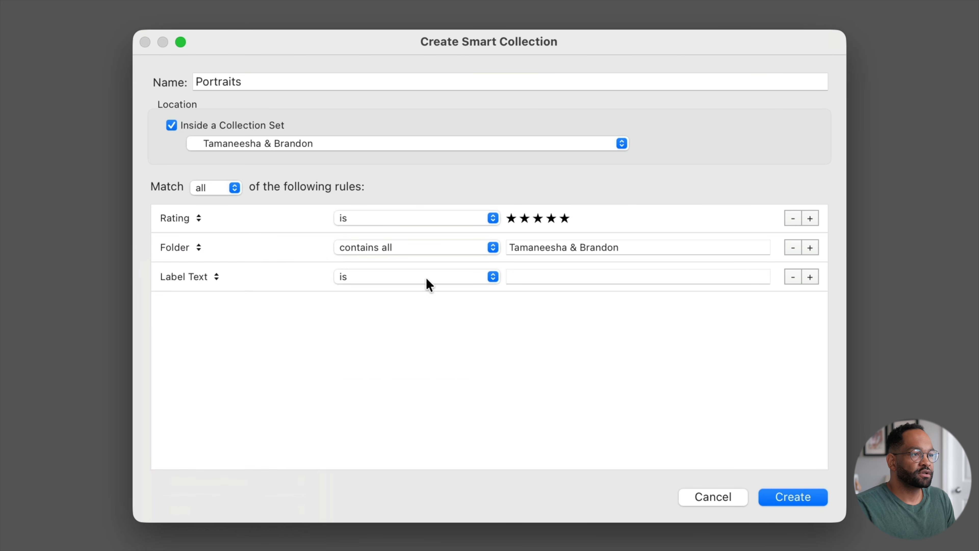
click(435, 279)
click(533, 281)
click(536, 278)
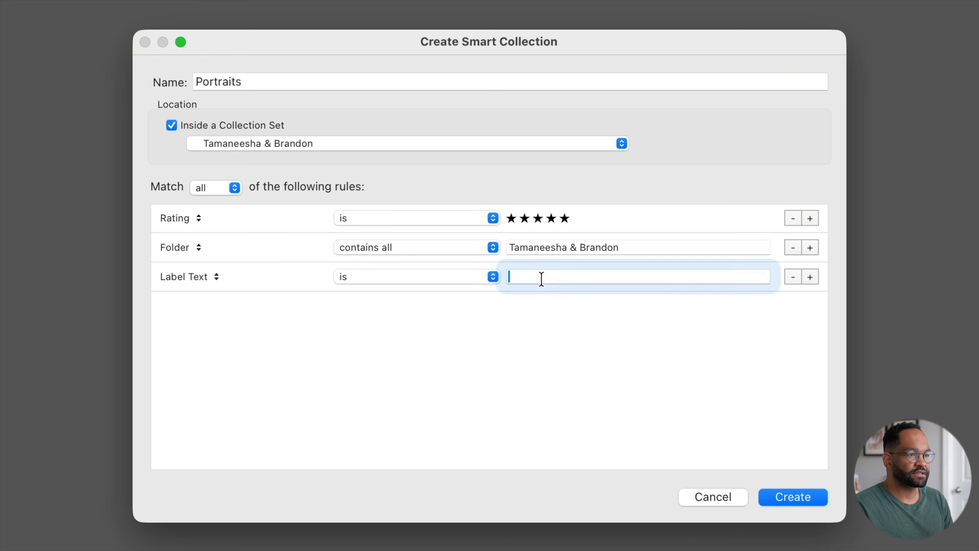
text(Portraits)
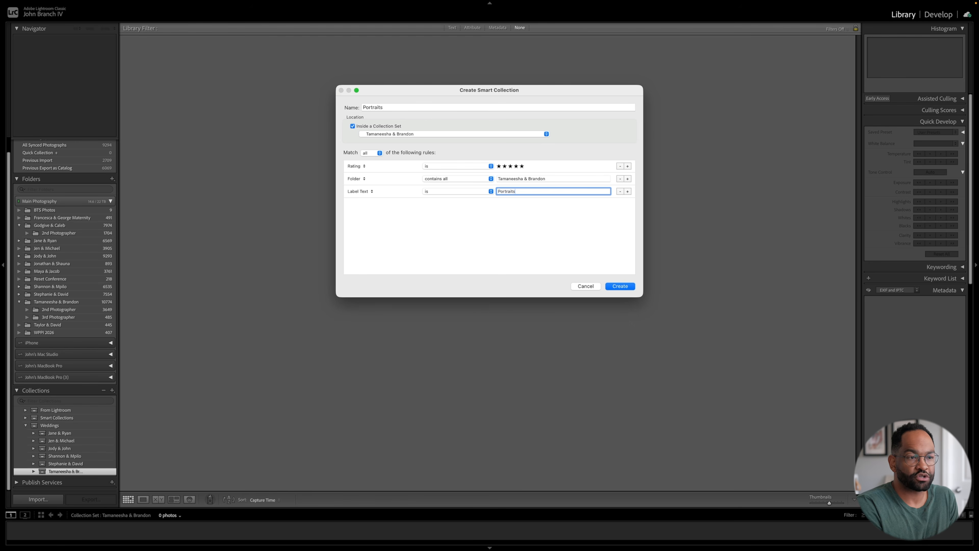
key(Return)
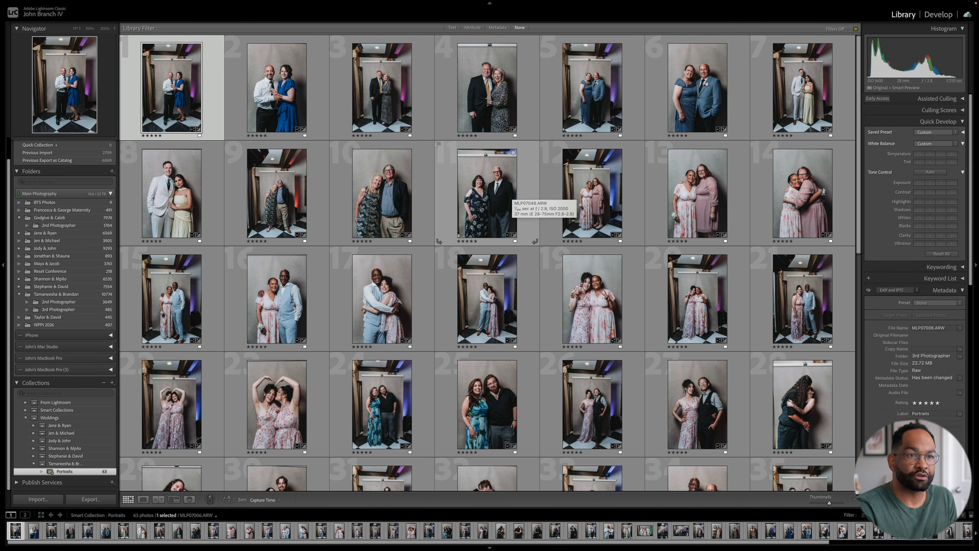
- Look through the Portraits smart collection and examine the metadata of the photo of the kissing bride and groom
scroll(501, 191, down, 10)
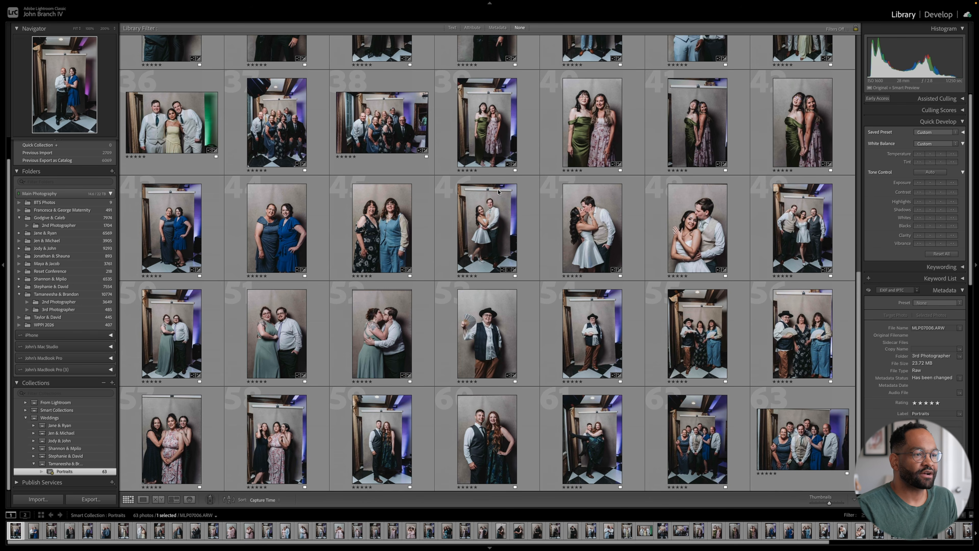
scroll(498, 192, up, 4)
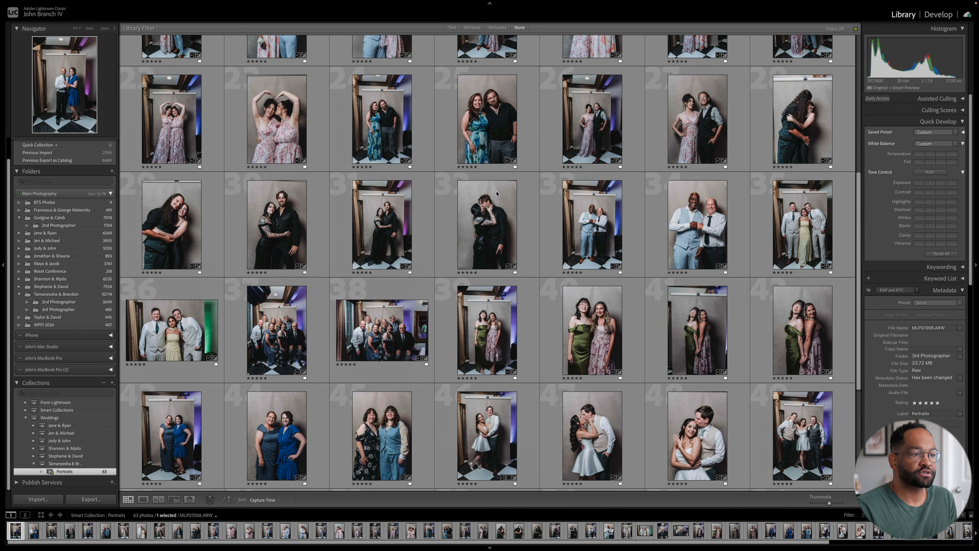
scroll(497, 201, down, 4)
click(576, 236)
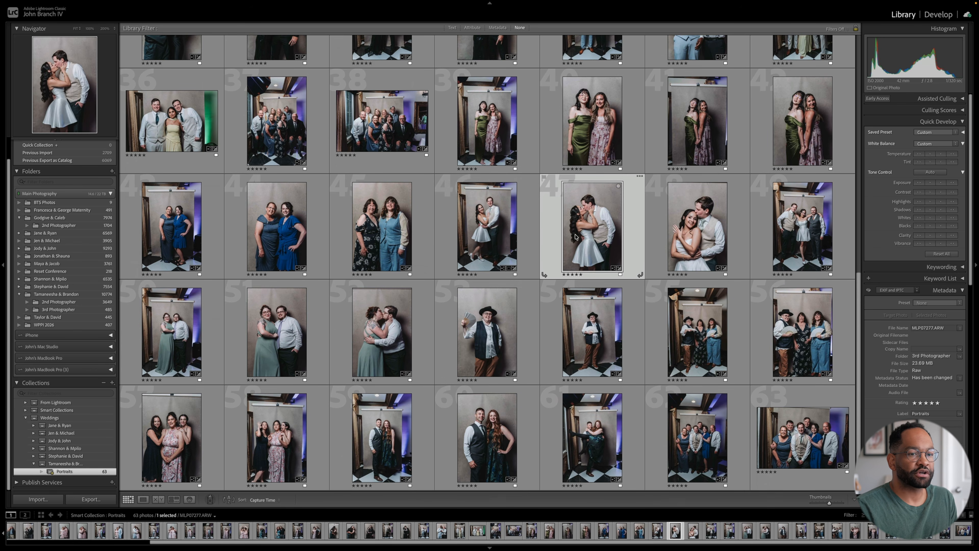
scroll(932, 328, down, 3)
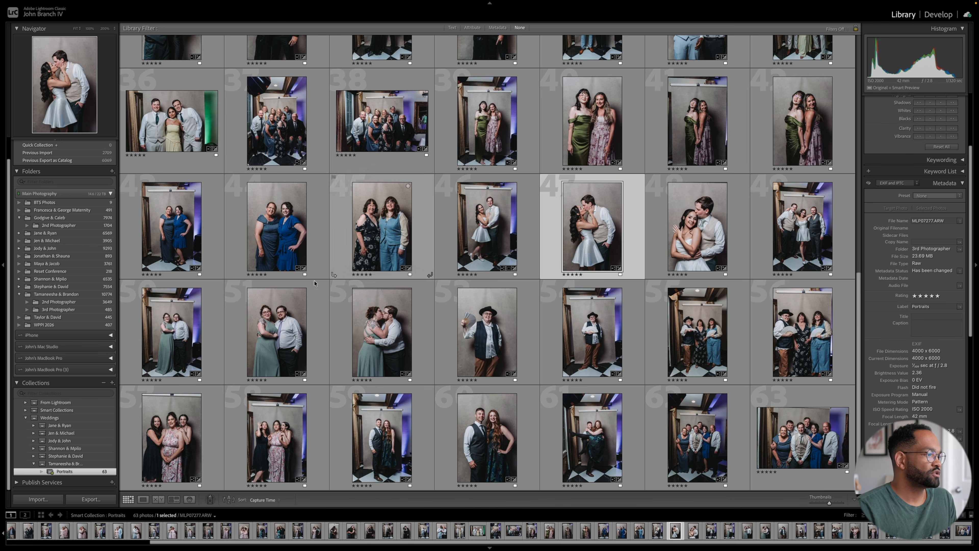
- Give a swirling dance-floor photo from the couple's main folder five stars and the Portraits label, and view it enlarged in the Portraits smart collection
click(90, 296)
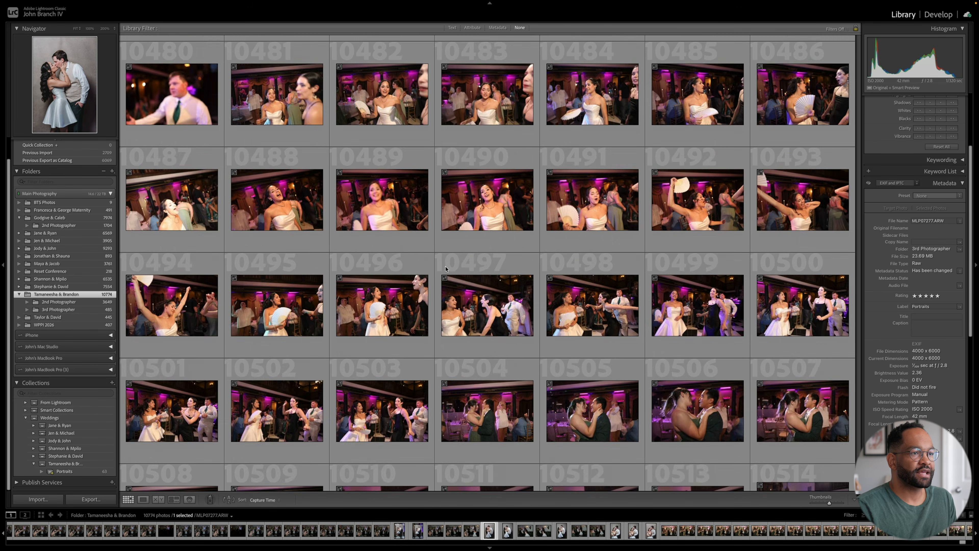
scroll(445, 268, up, 10)
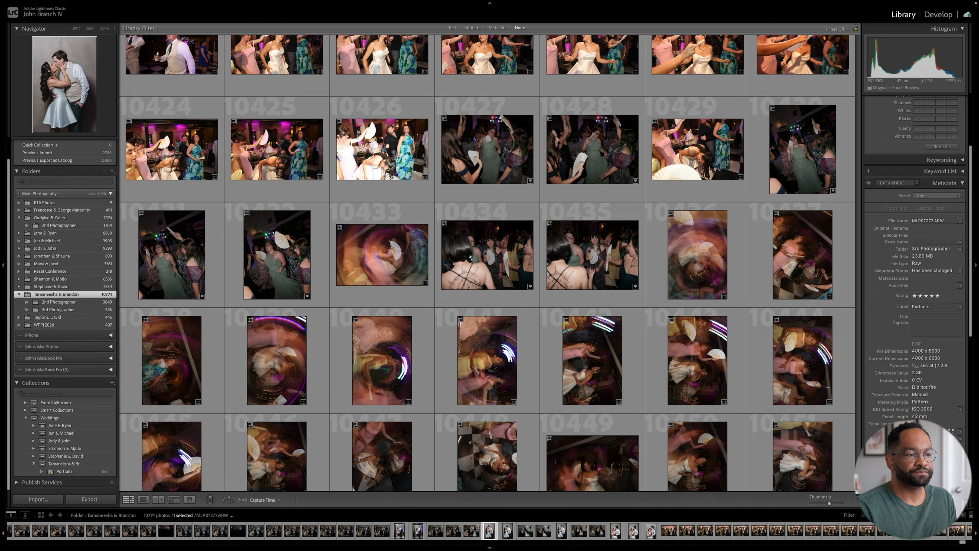
click(487, 360)
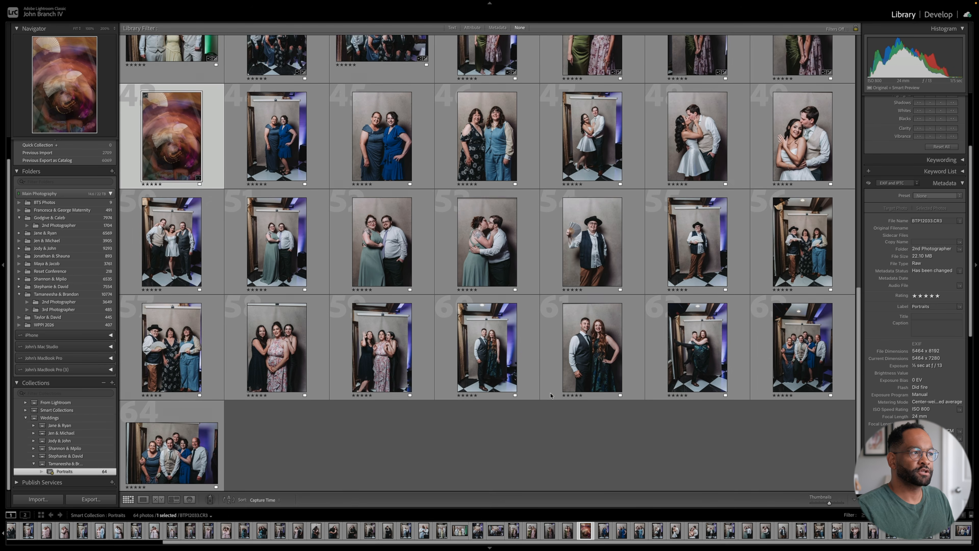
key(e)
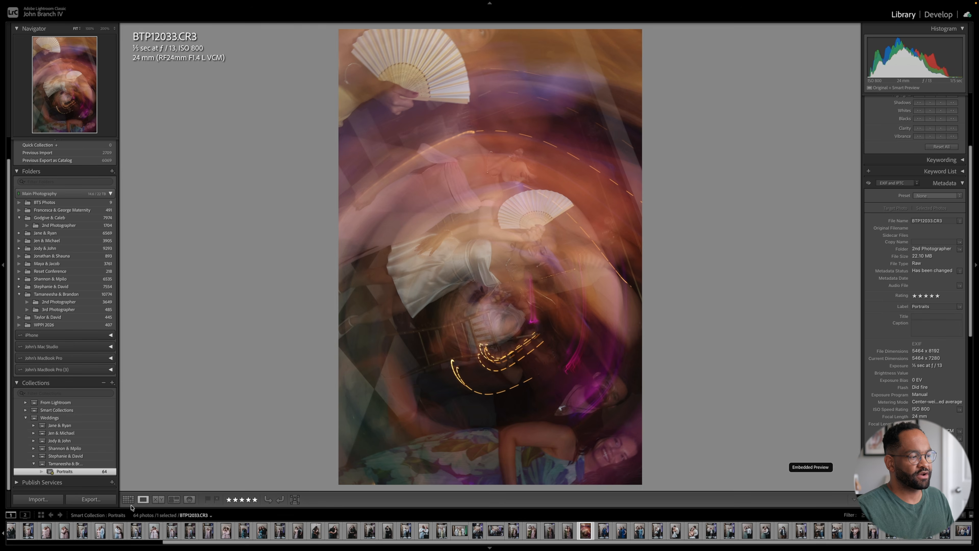
click(128, 499)
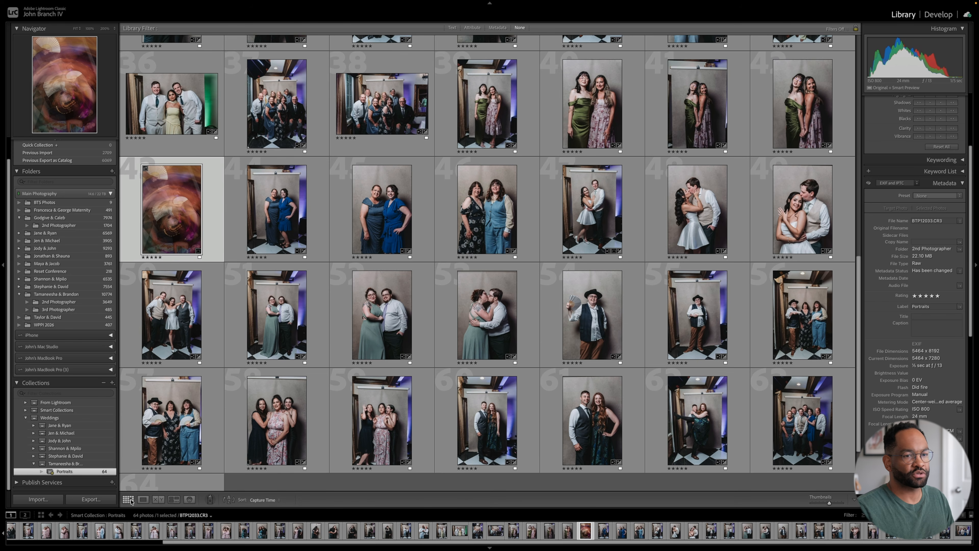
- Clear the Label metadata of the swirling dance-floor photo to remove it from the Portraits smart collection
click(932, 306)
key(BackSpace)
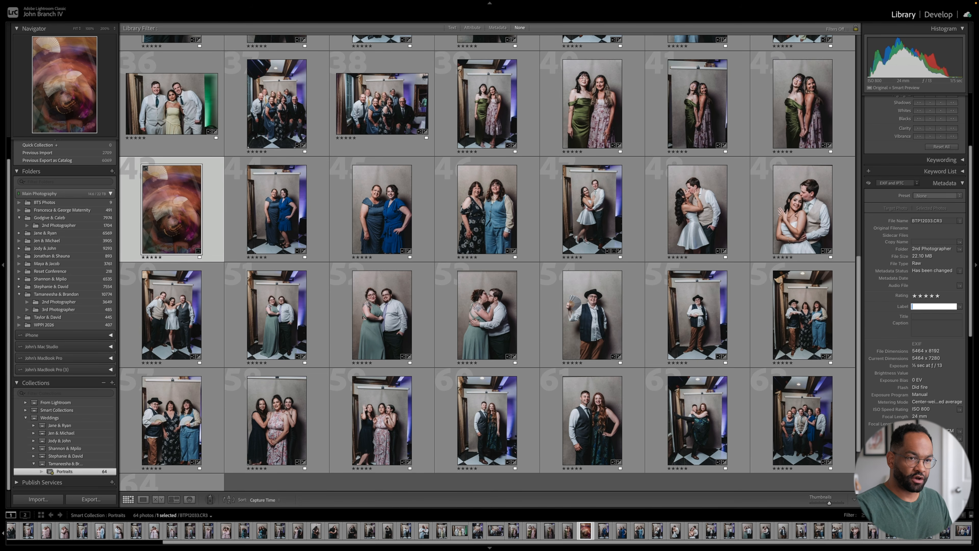
key(Return)
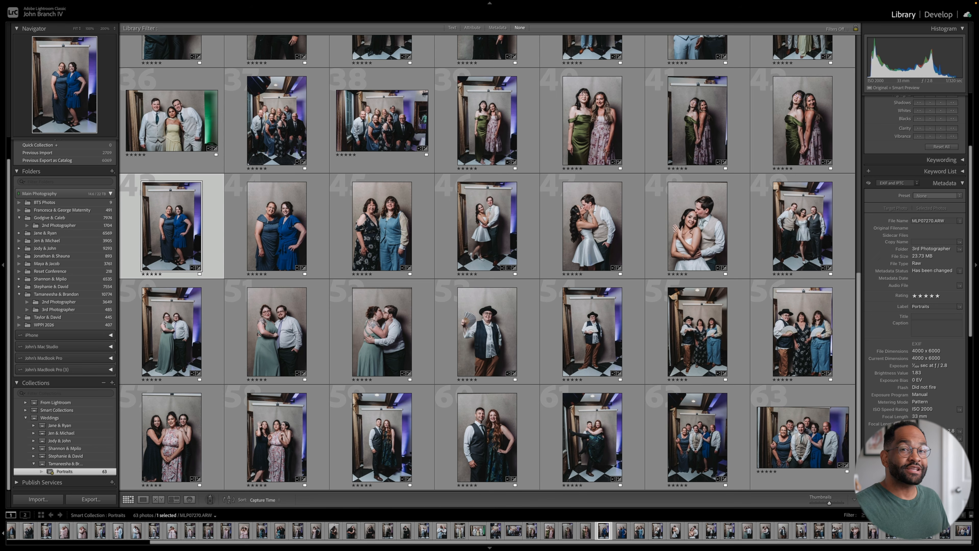